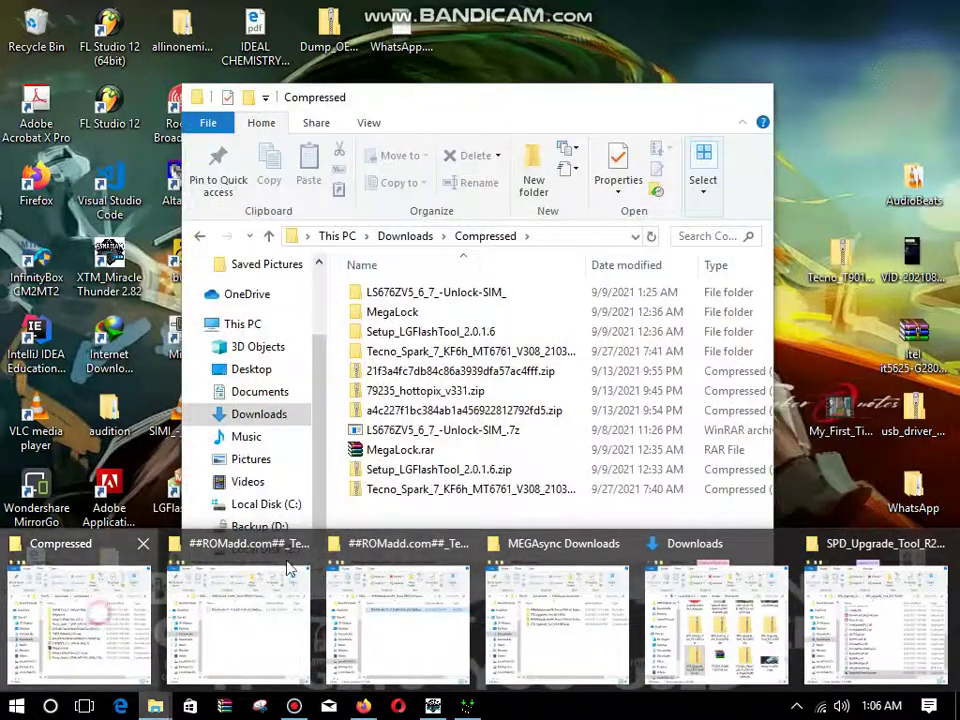
- Open the SPD_Upgrade_Tool_R21.0.0001 folder in Downloads, find it empty, and return to Downloads
click(110, 620)
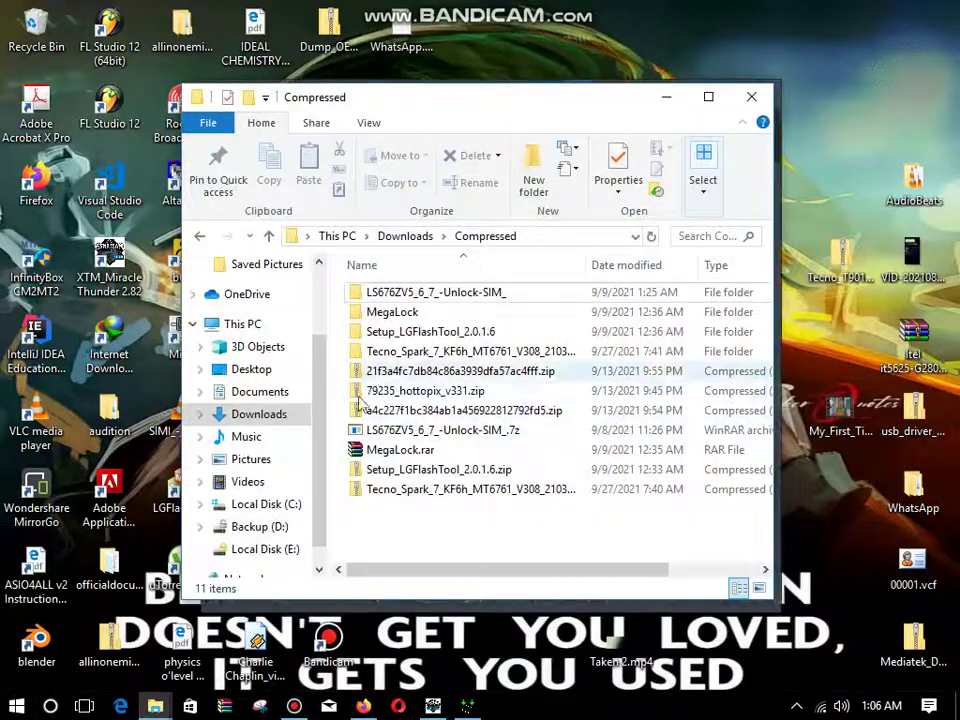
click(262, 414)
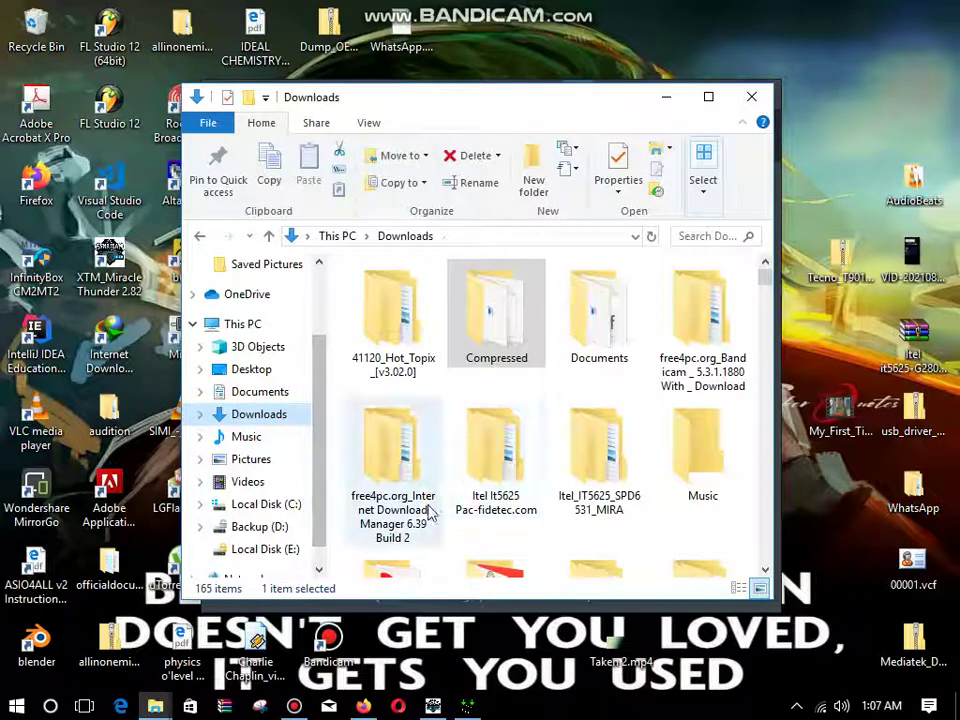
scroll(540, 493, down, 2)
scroll(540, 493, down, 4)
click(670, 478)
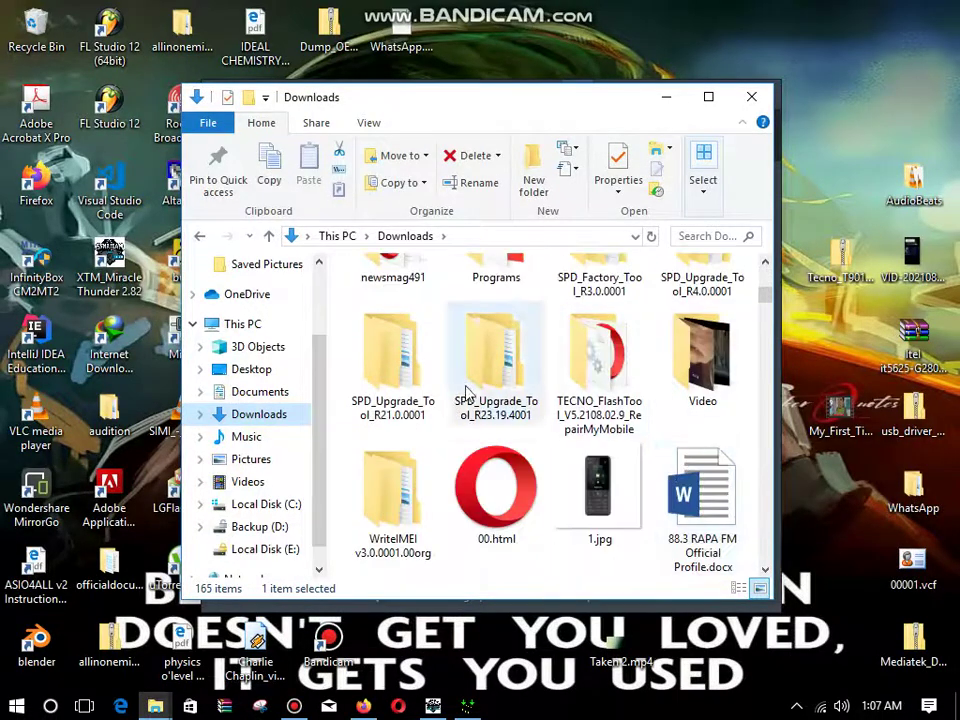
click(398, 374)
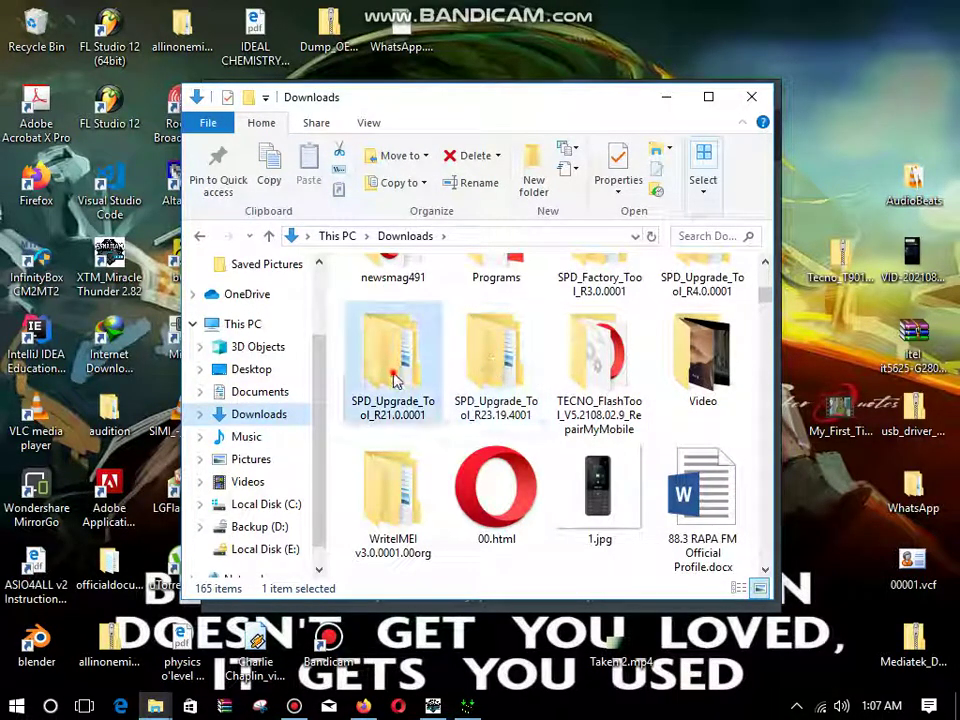
double_click(398, 374)
double_click(551, 300)
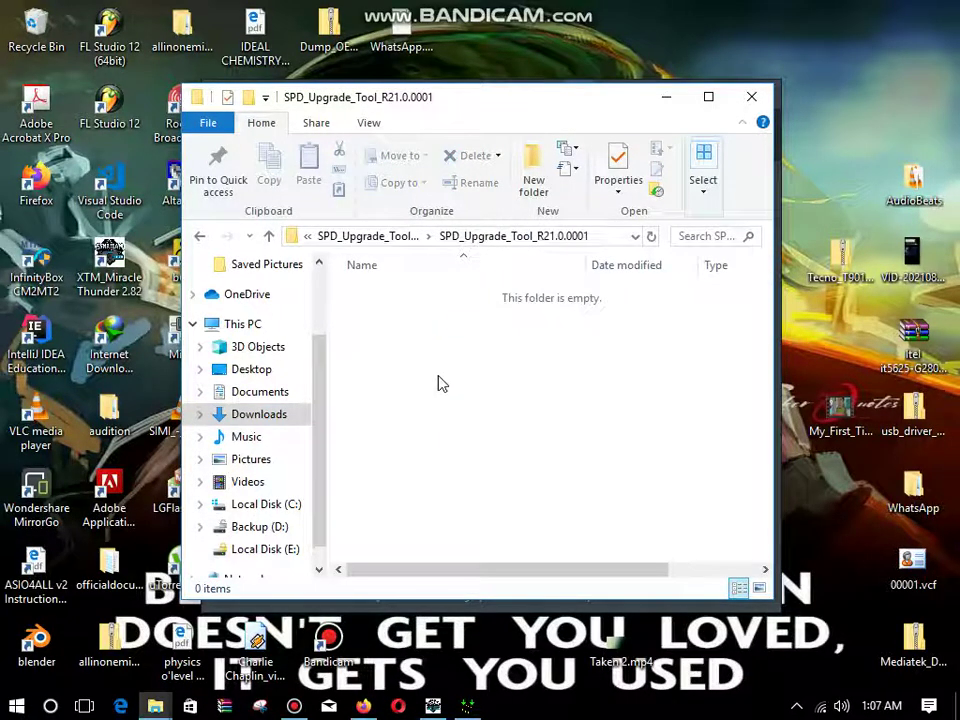
click(201, 236)
click(199, 236)
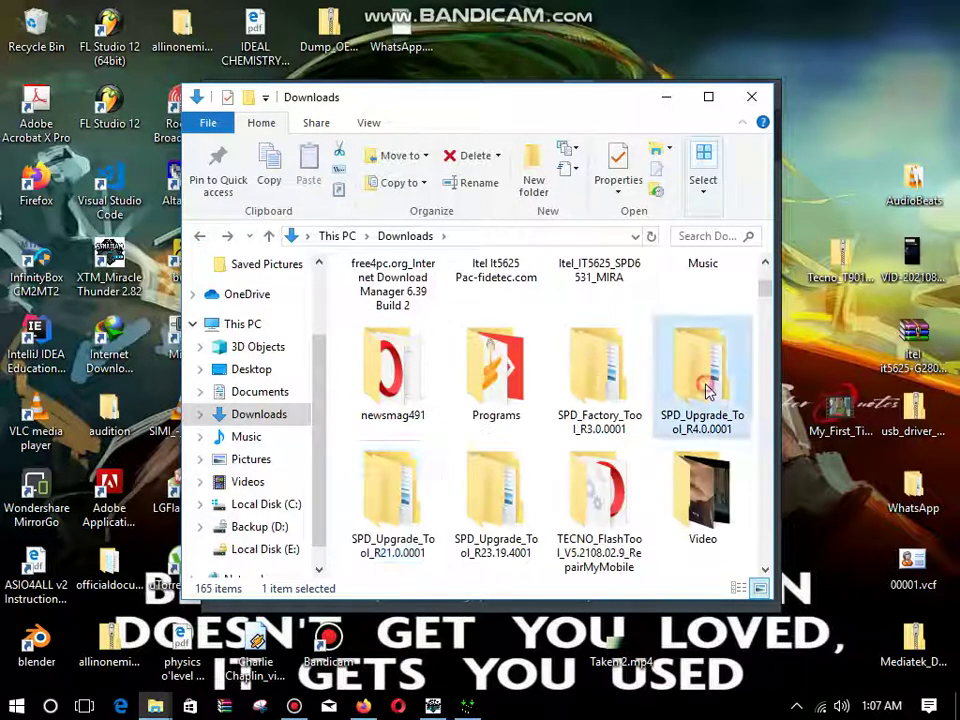
- Open the inner SPD_Upgrade_Tool_R4.0.0001 folder and launch UpgradeDownload.exe
click(706, 390)
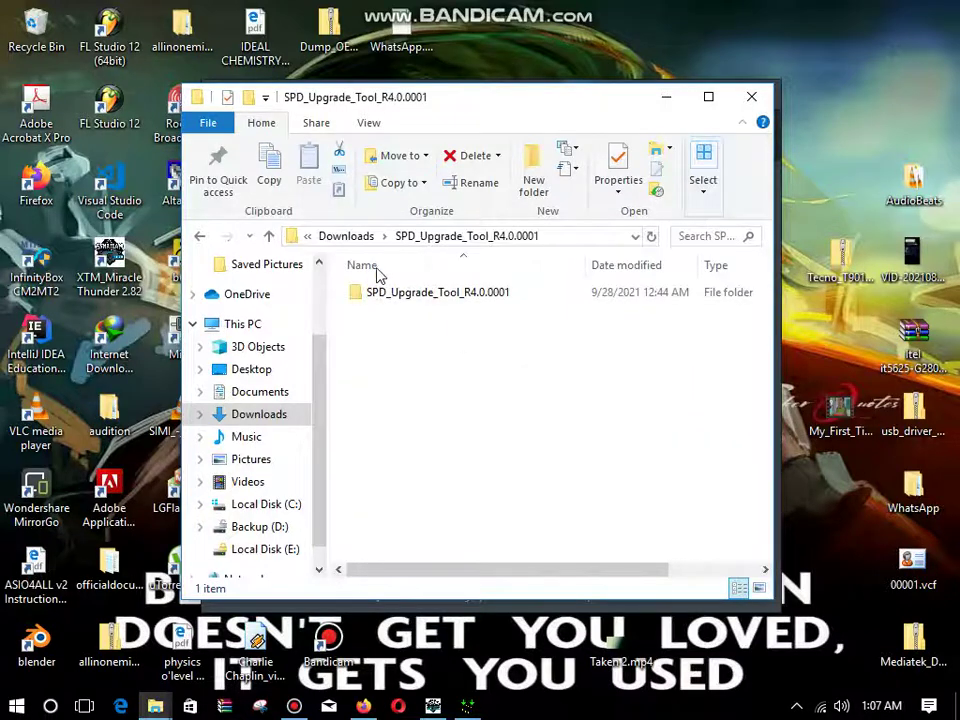
click(405, 293)
double_click(405, 293)
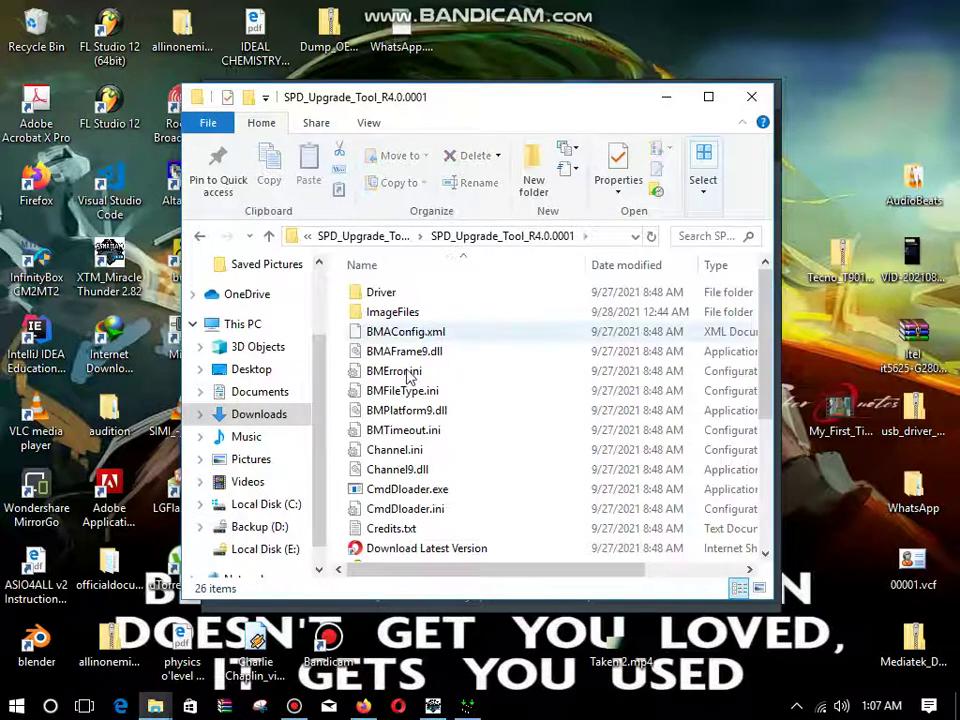
scroll(410, 440, down, 1)
scroll(414, 450, down, 3)
double_click(416, 531)
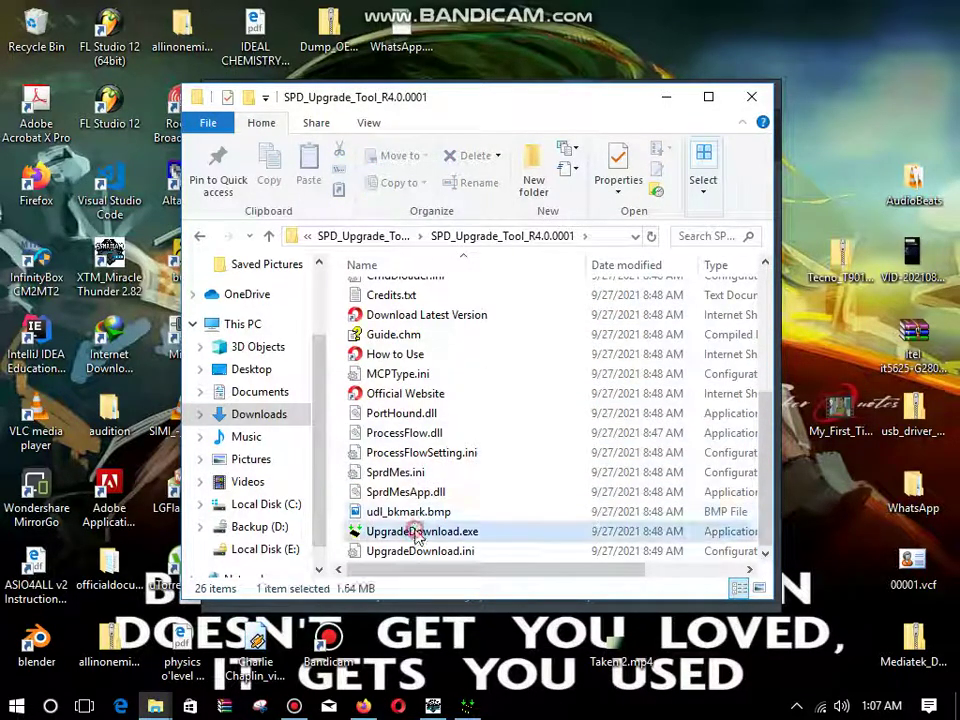
- Run the tool, decline the previous pac, load the Tecno PR651H pac, and dismiss both version errors
click(535, 374)
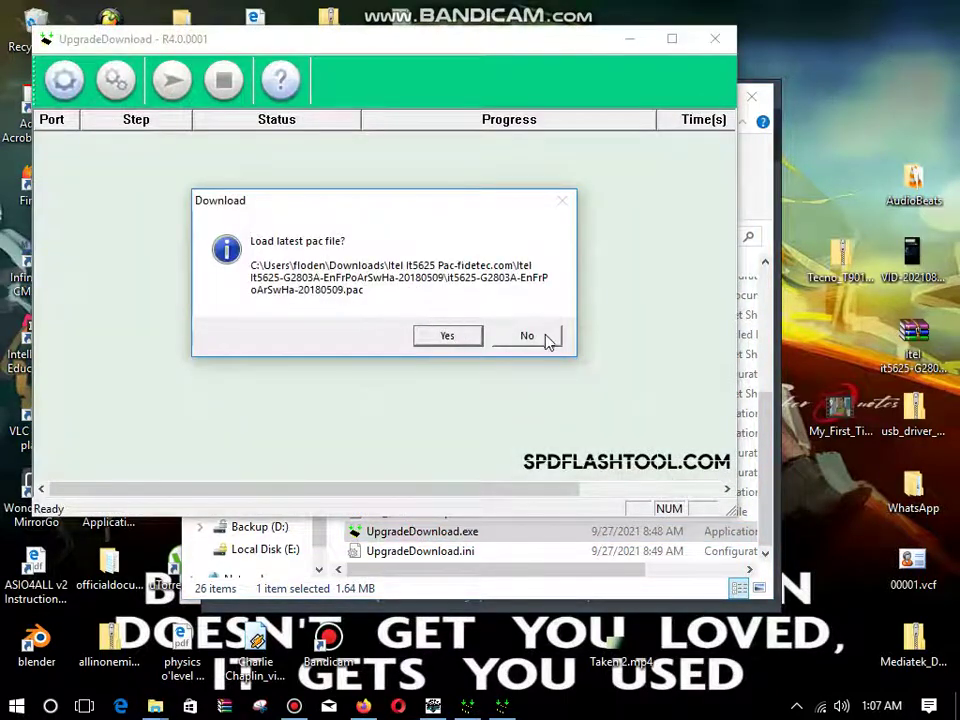
click(548, 338)
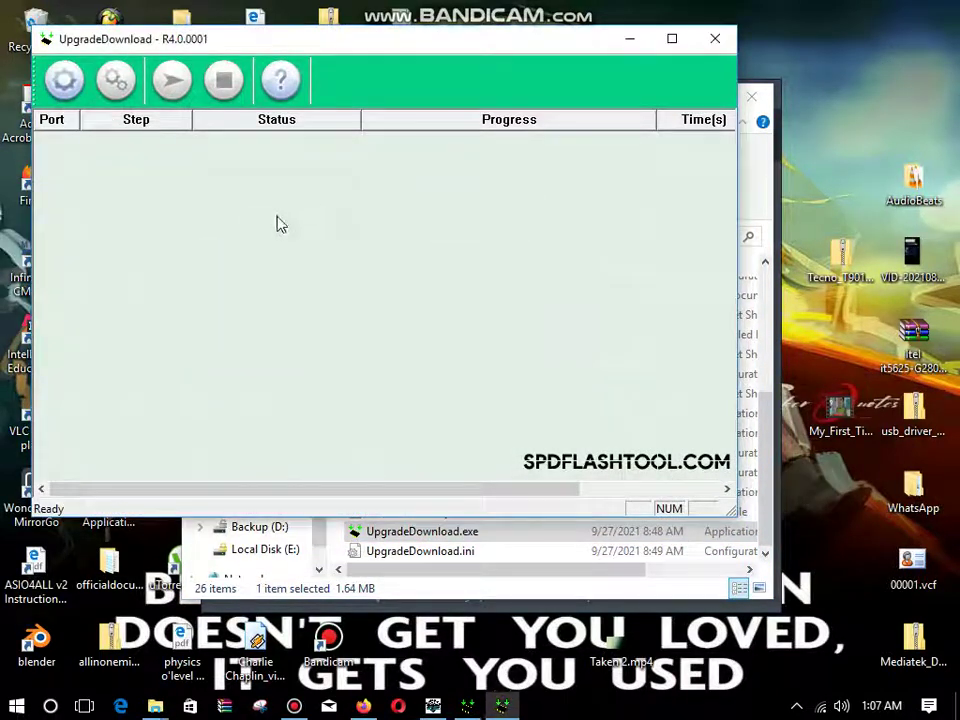
click(64, 82)
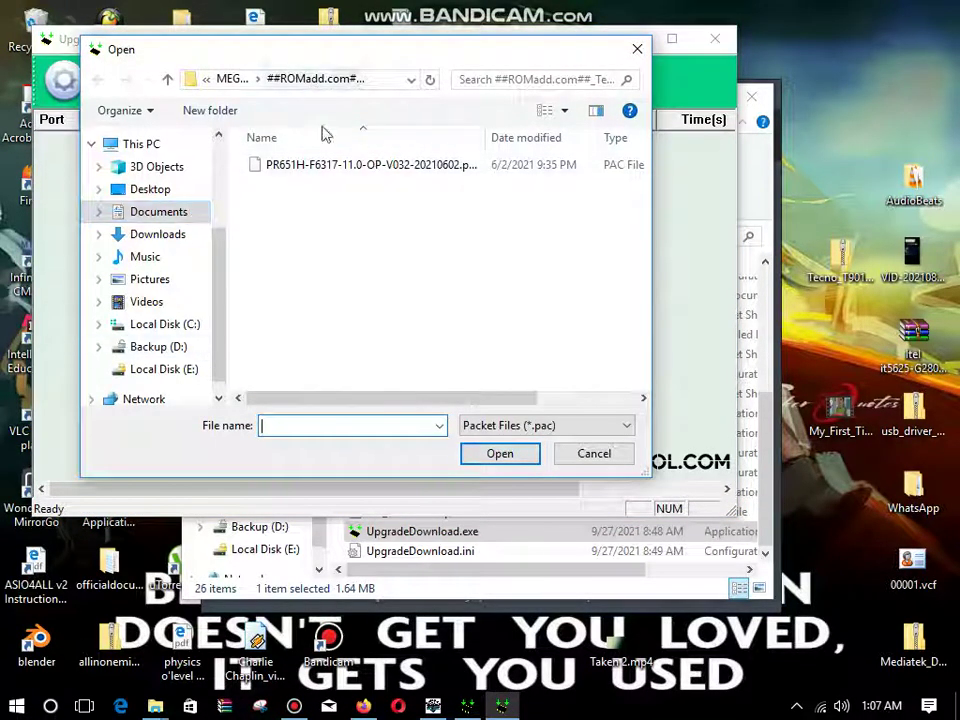
click(340, 172)
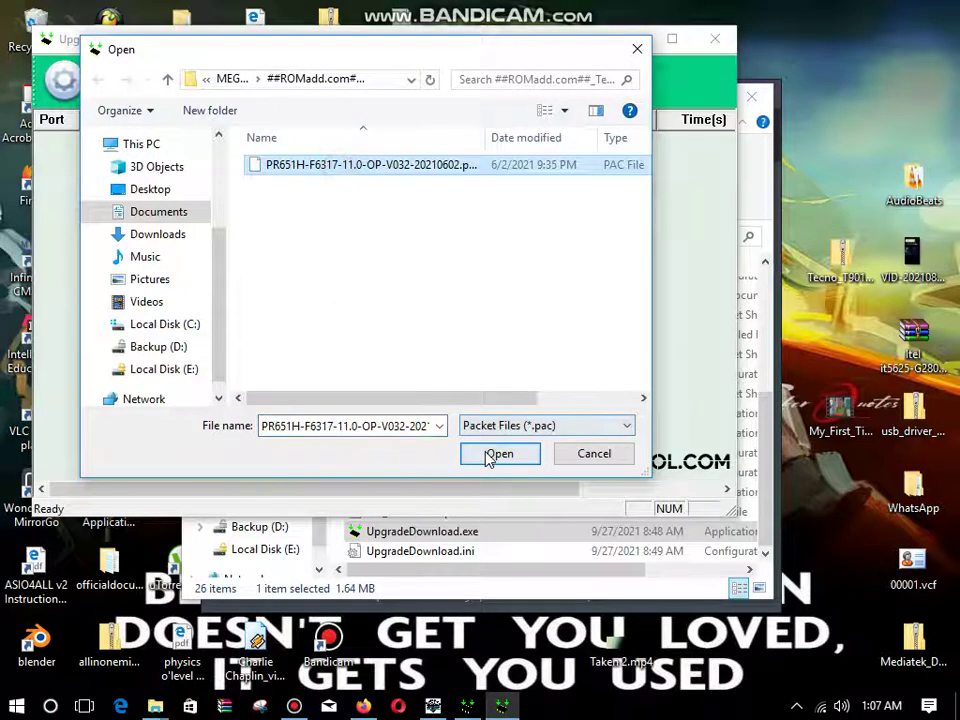
click(497, 454)
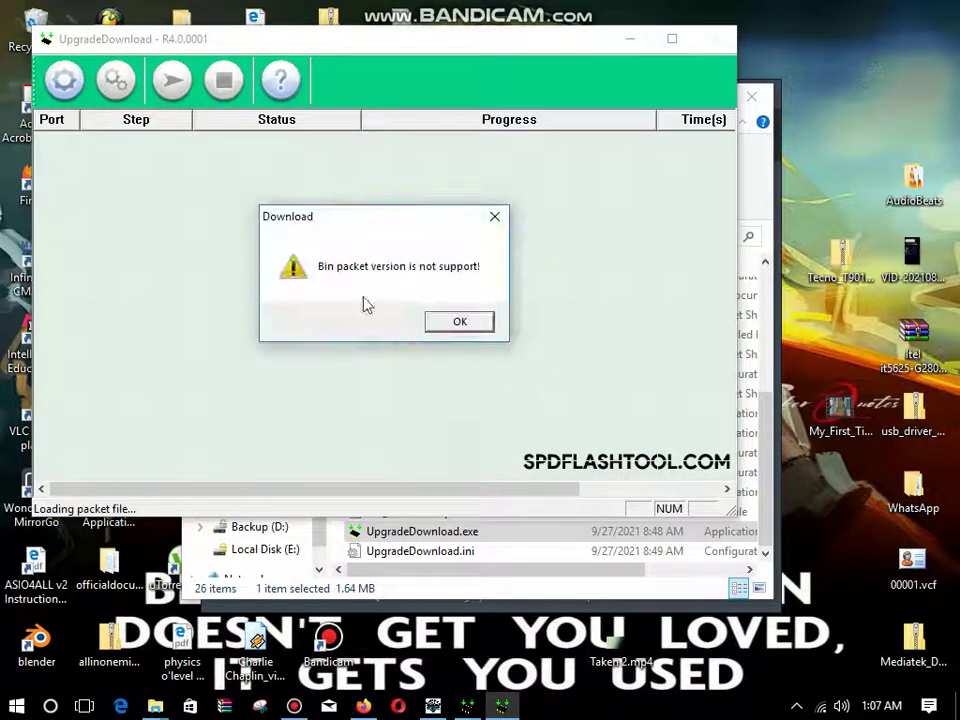
click(436, 325)
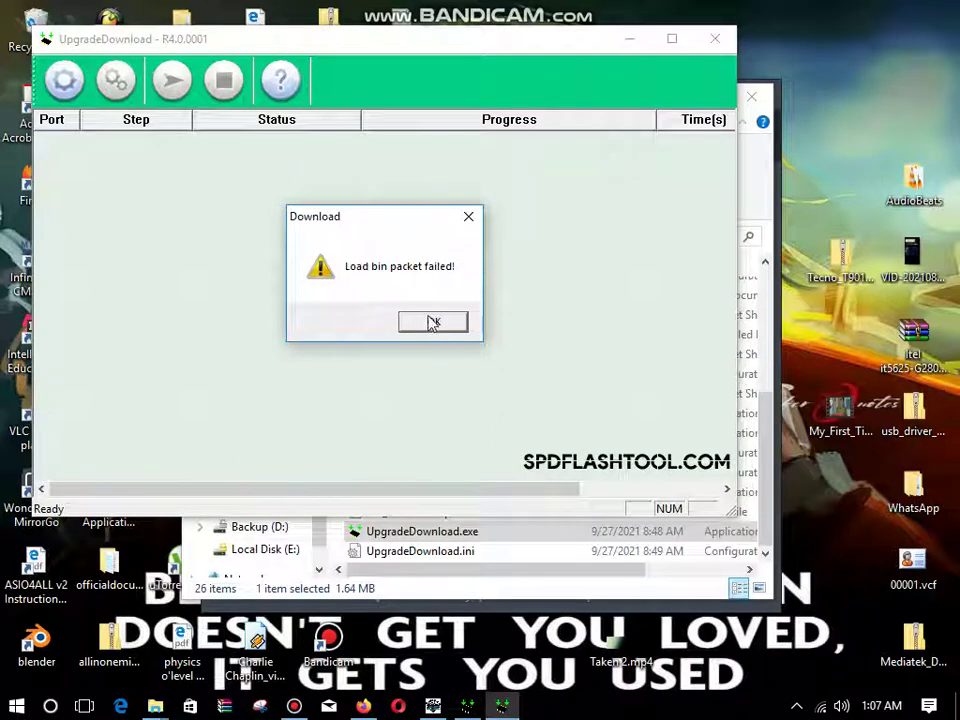
click(432, 322)
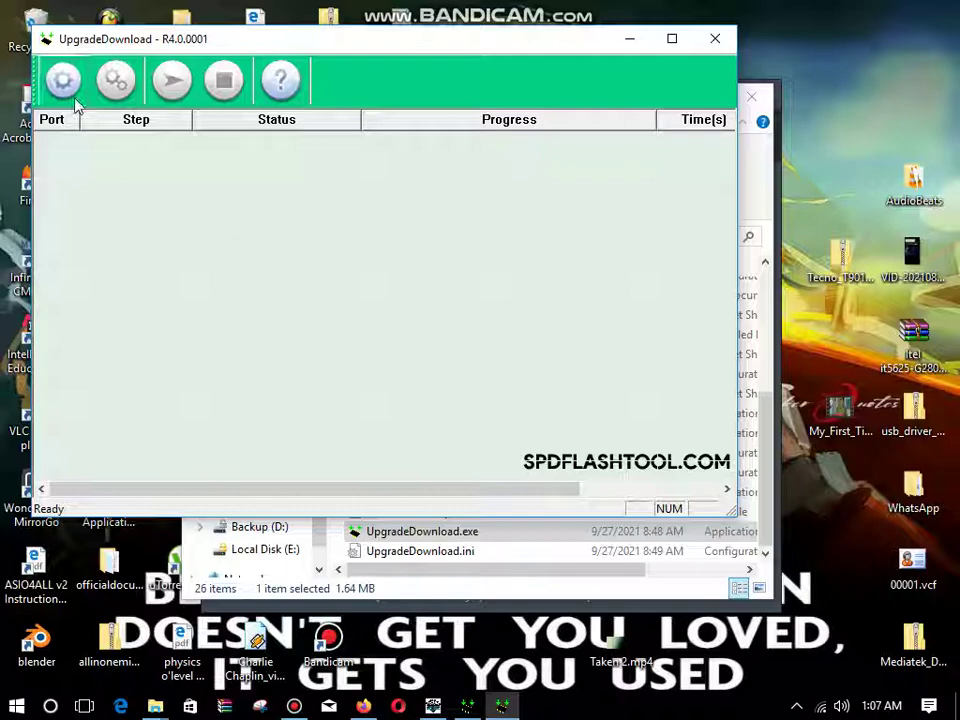
- Close the upgrade tool and return to the AndroidFileHost page in Firefox
click(715, 38)
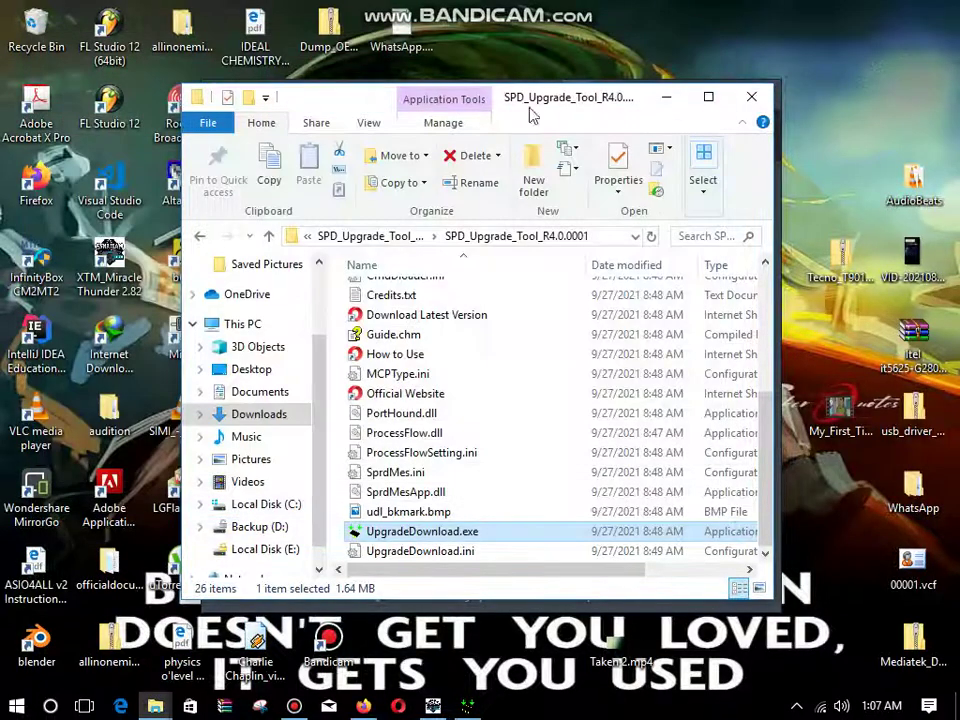
click(363, 706)
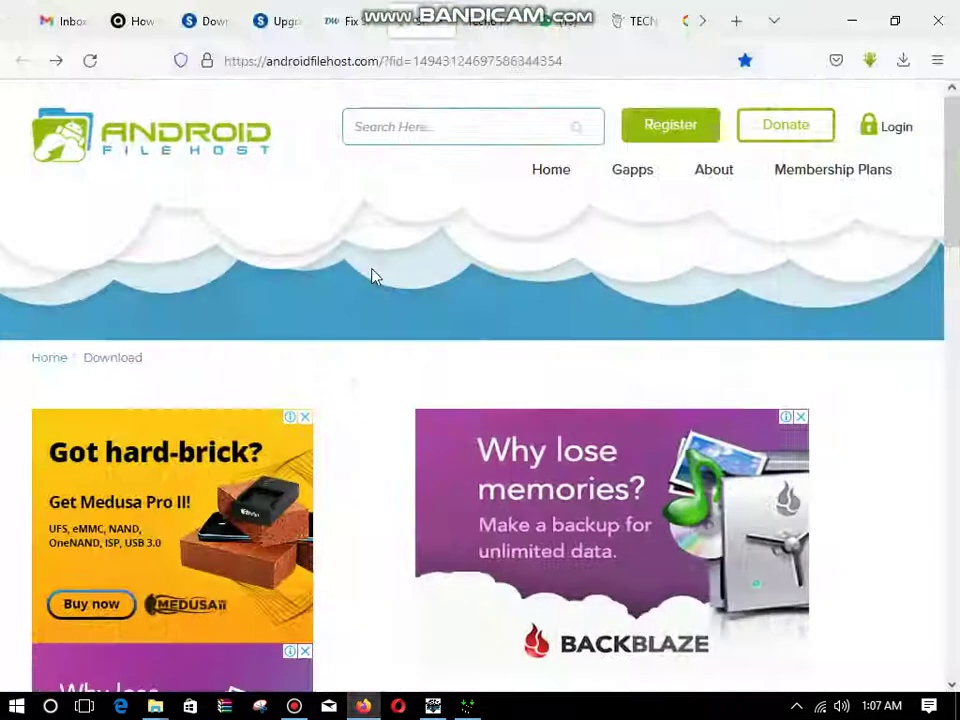
click(569, 60)
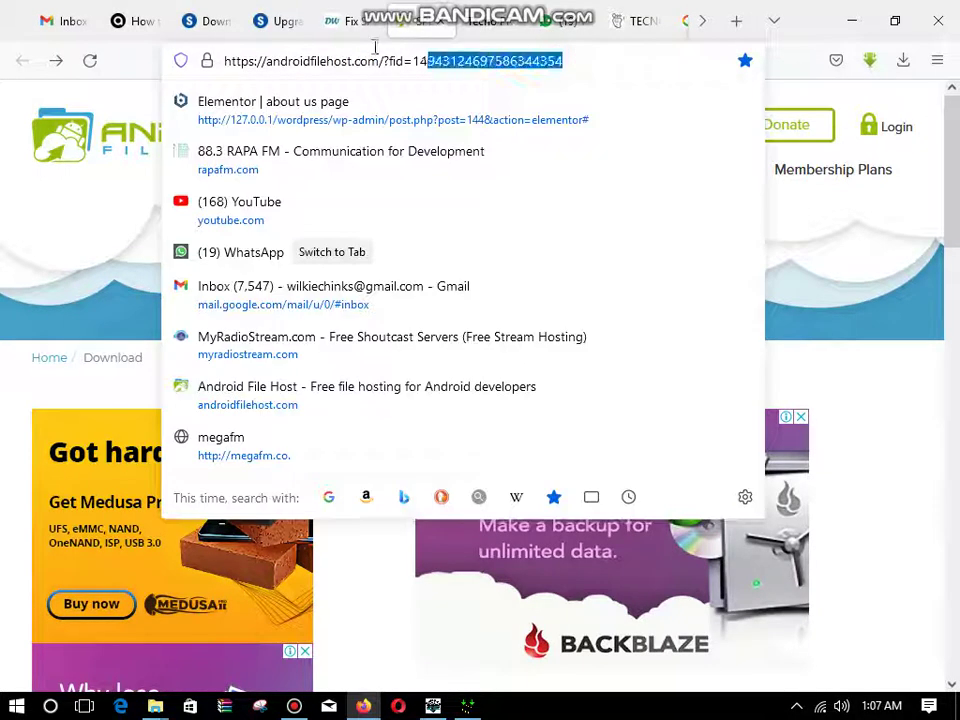
click(113, 211)
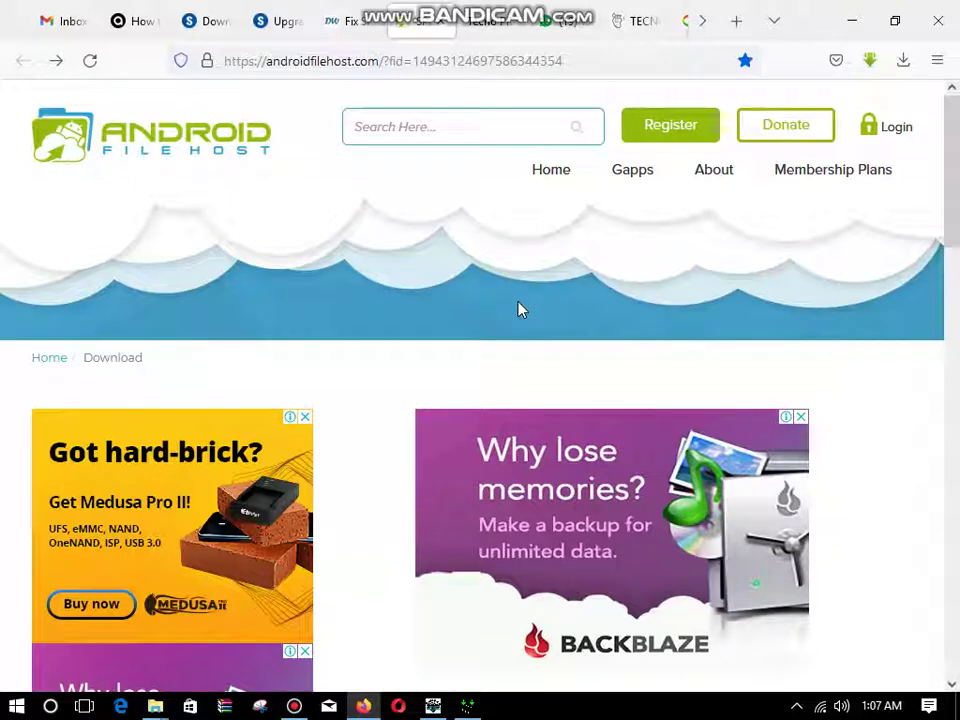
- Scroll to the Download section and highlight the file name SPD_Upgrade_Tool_R23.19.4001.zip
scroll(518, 308, down, 5)
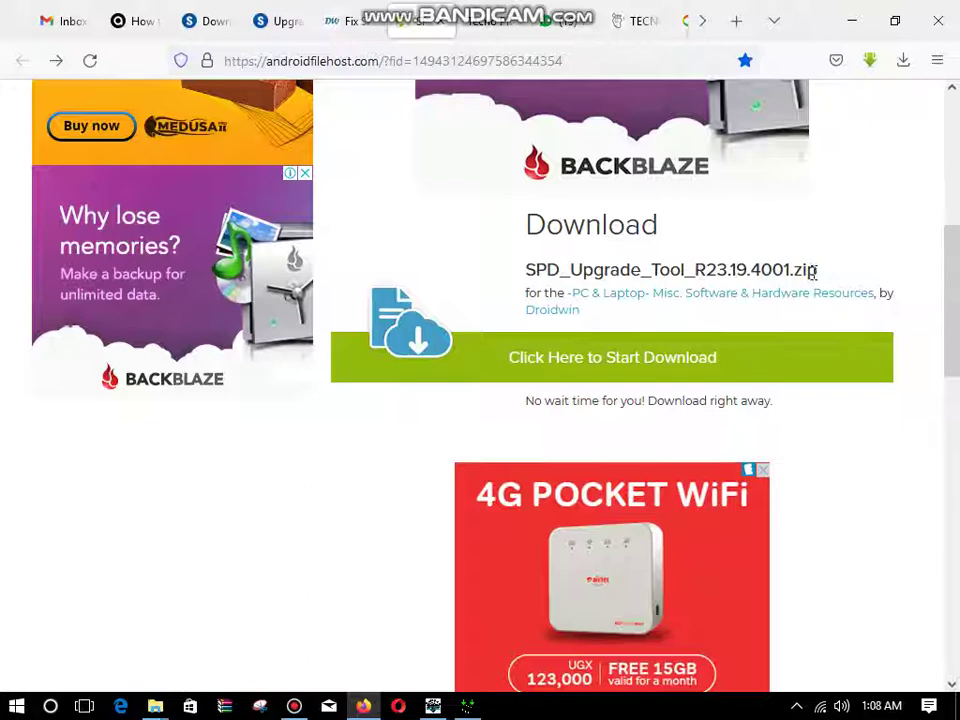
drag(798, 270, 537, 269)
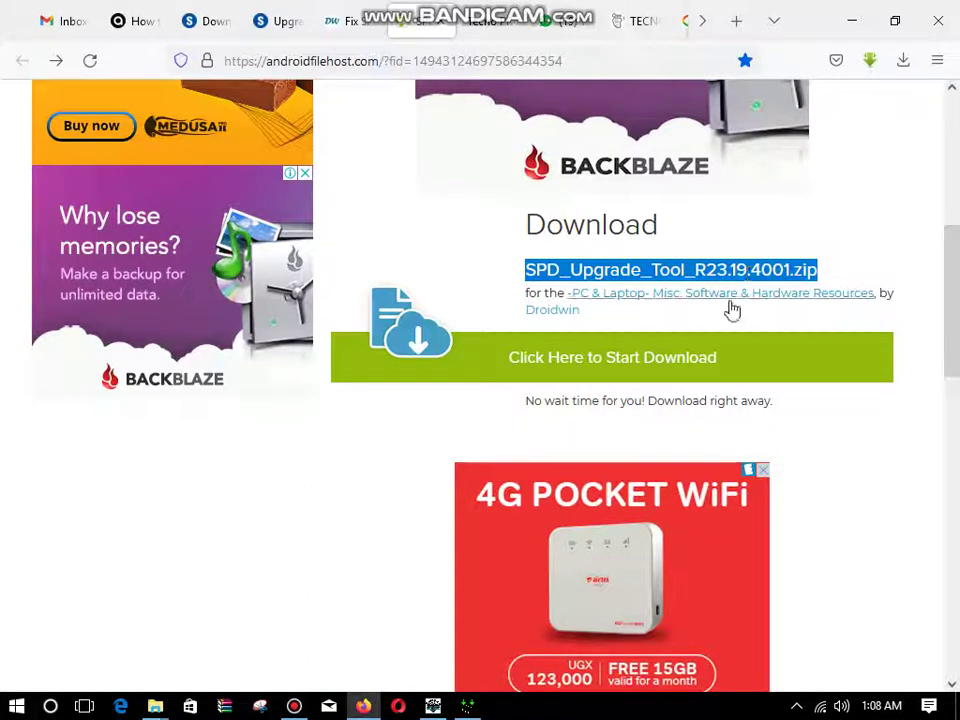
scroll(527, 375, down, 3)
scroll(519, 377, down, 4)
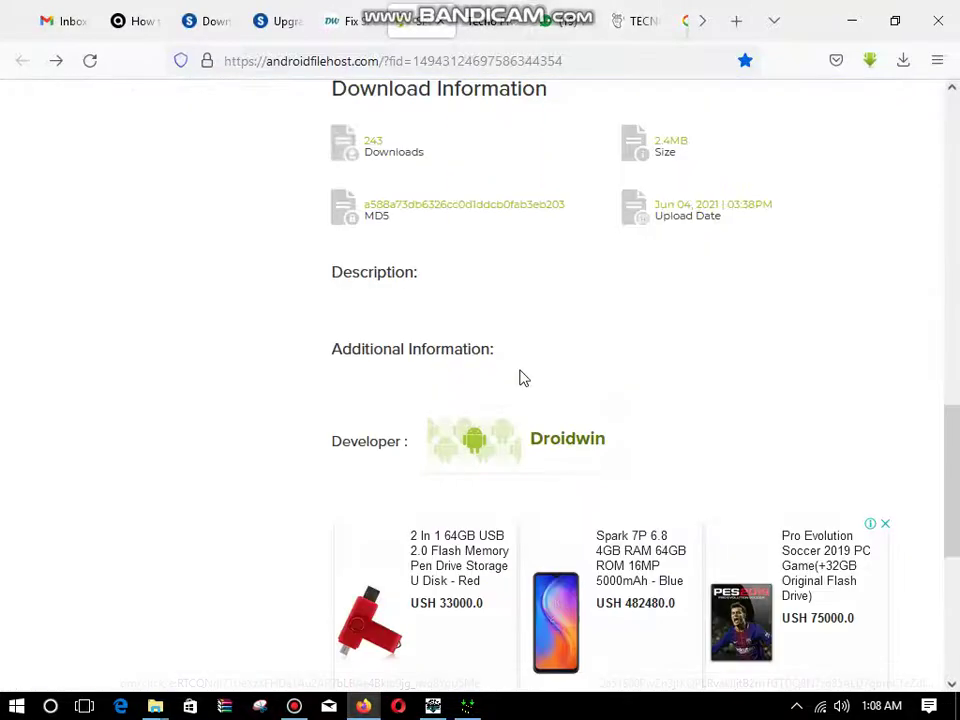
scroll(519, 360, up, 5)
scroll(519, 343, up, 5)
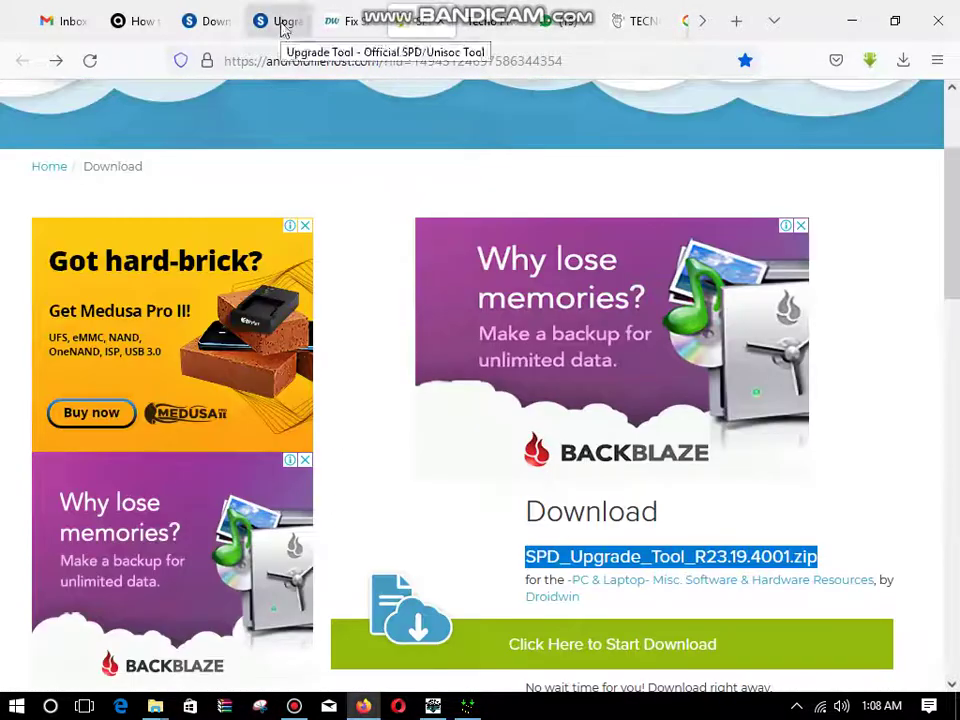
- Scroll the spdflashtool.com SPD Flash Tool list, comparing it against the AndroidFileHost download page
click(281, 28)
scroll(357, 443, down, 1)
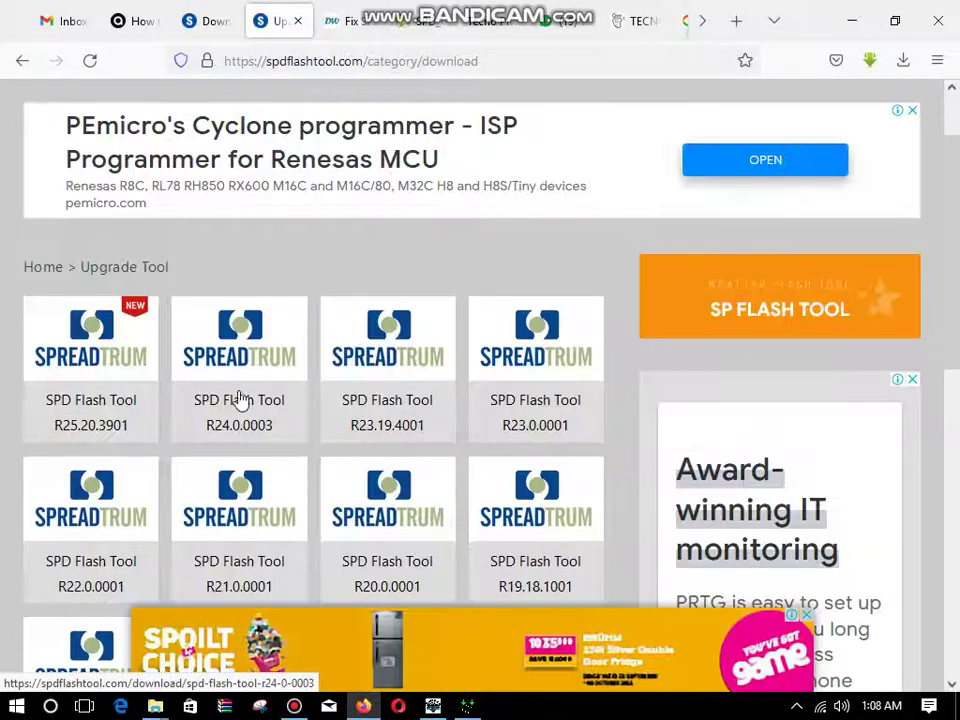
scroll(332, 343, down, 3)
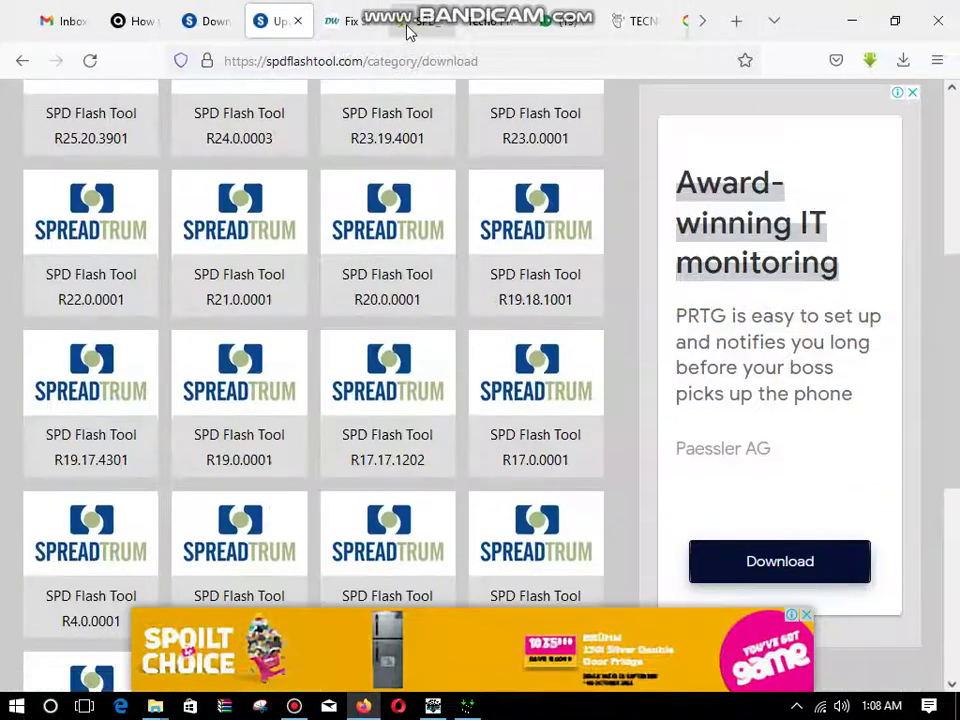
click(407, 24)
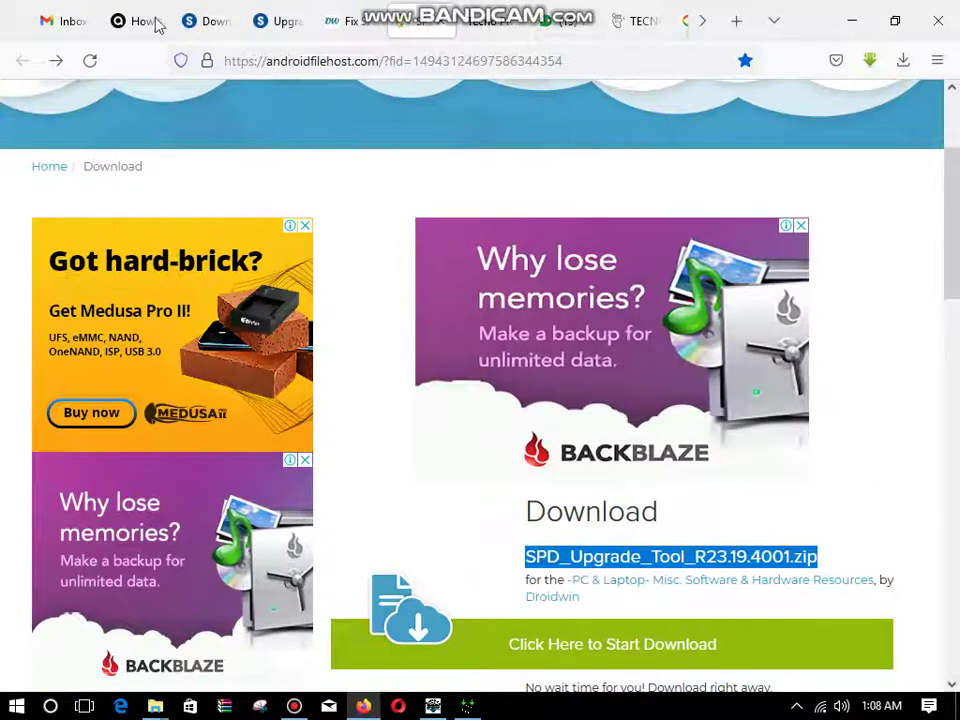
click(270, 22)
scroll(262, 497, down, 1)
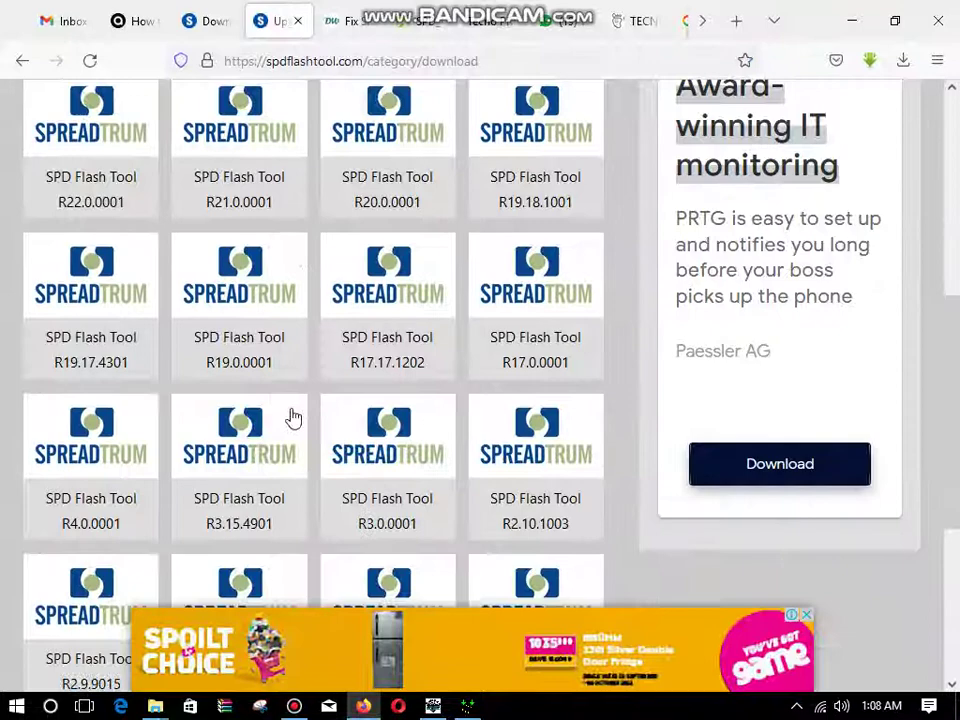
scroll(291, 418, down, 2)
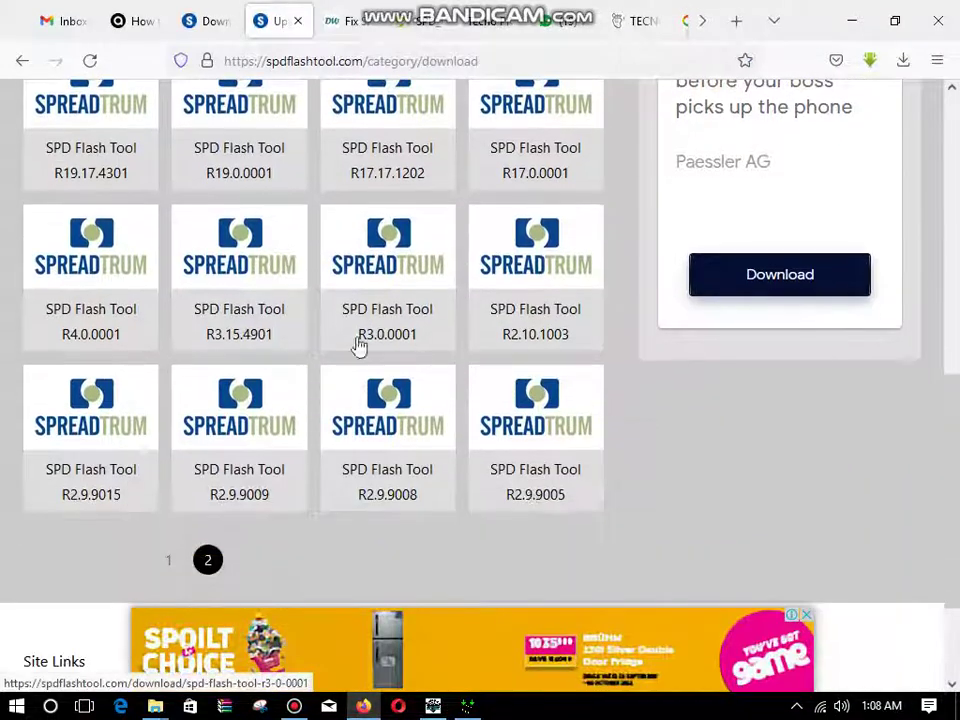
click(415, 23)
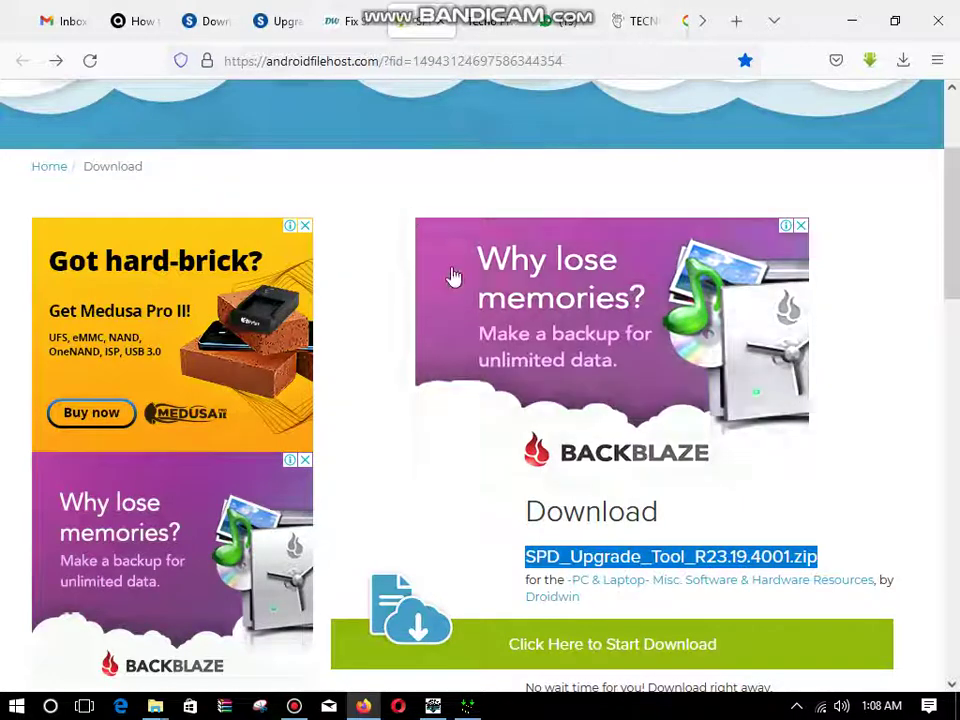
- Scroll up the version list to find R23.19.4001 and recheck the AndroidFileHost file name
click(285, 22)
scroll(332, 265, up, 1)
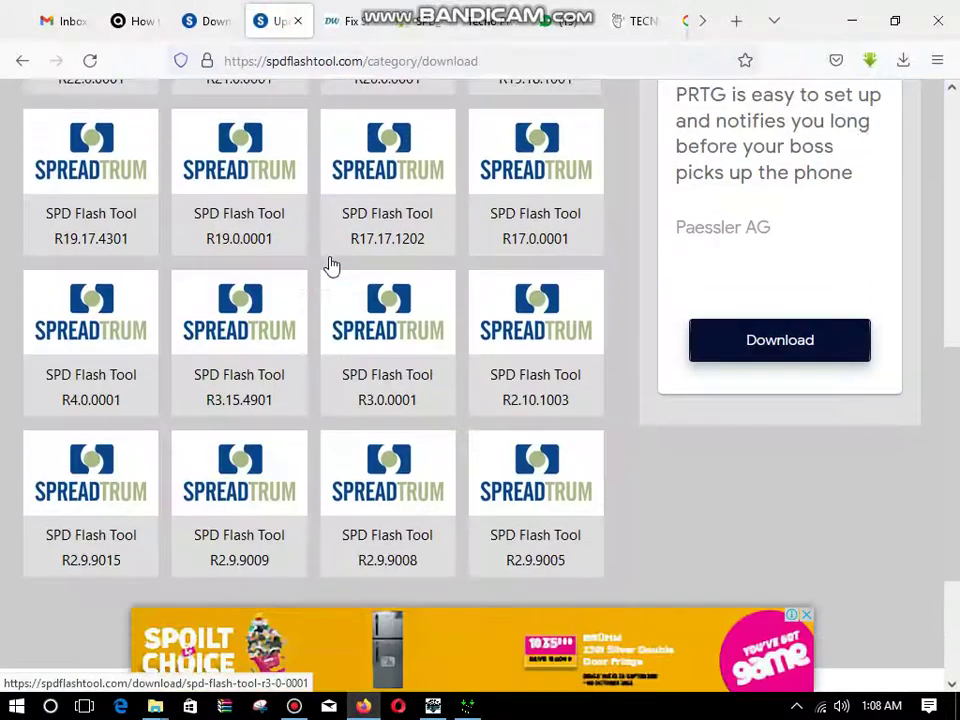
scroll(221, 193, up, 1)
scroll(295, 288, up, 2)
scroll(282, 203, up, 2)
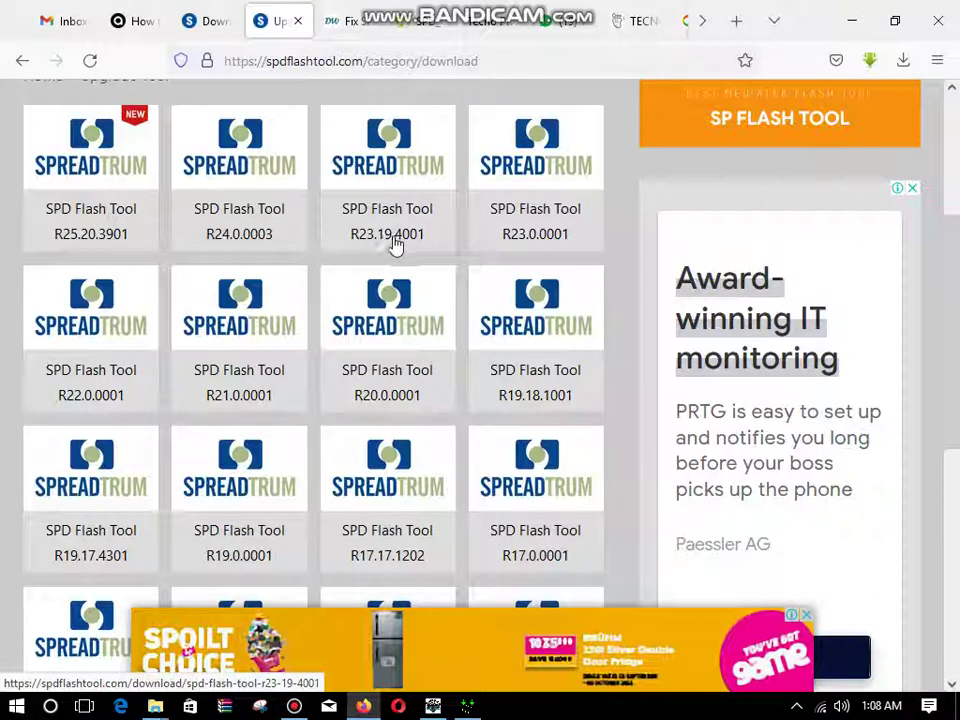
click(415, 22)
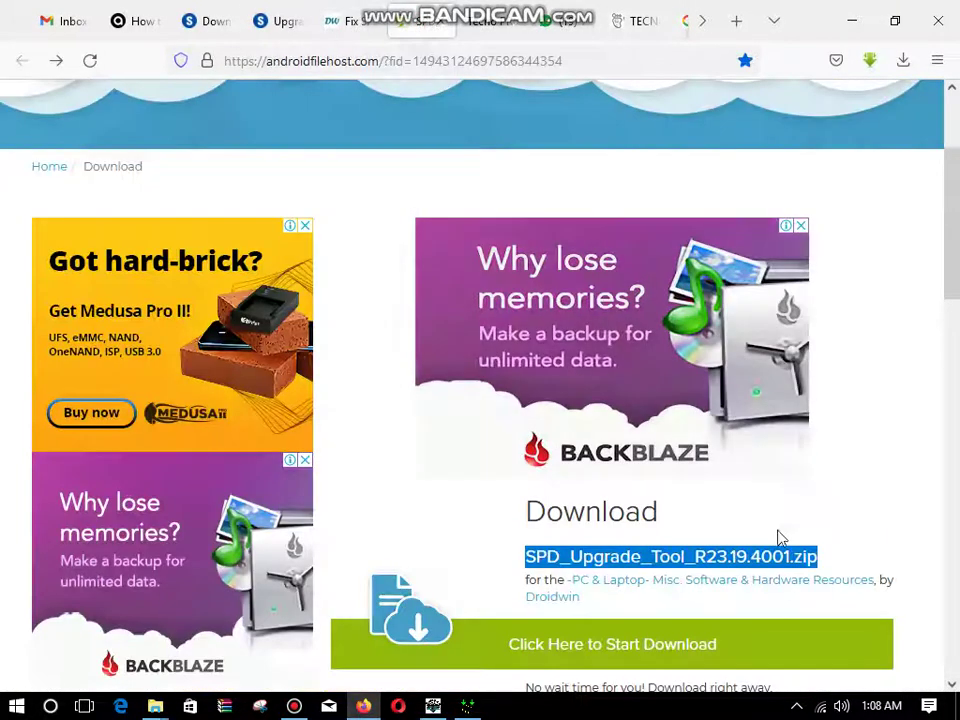
click(279, 30)
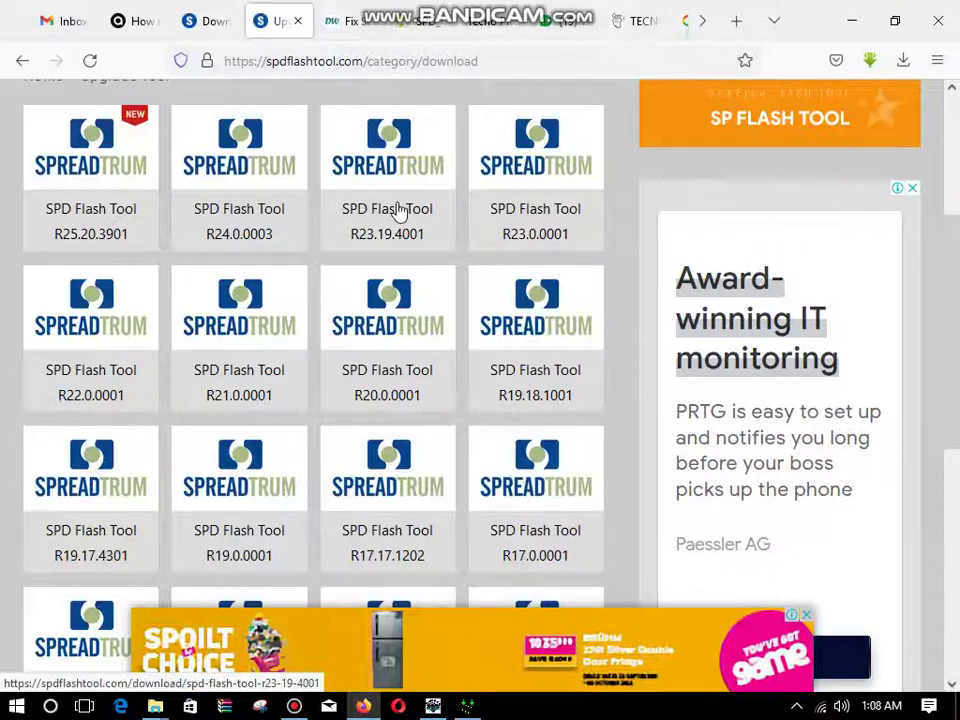
scroll(398, 210, up, 2)
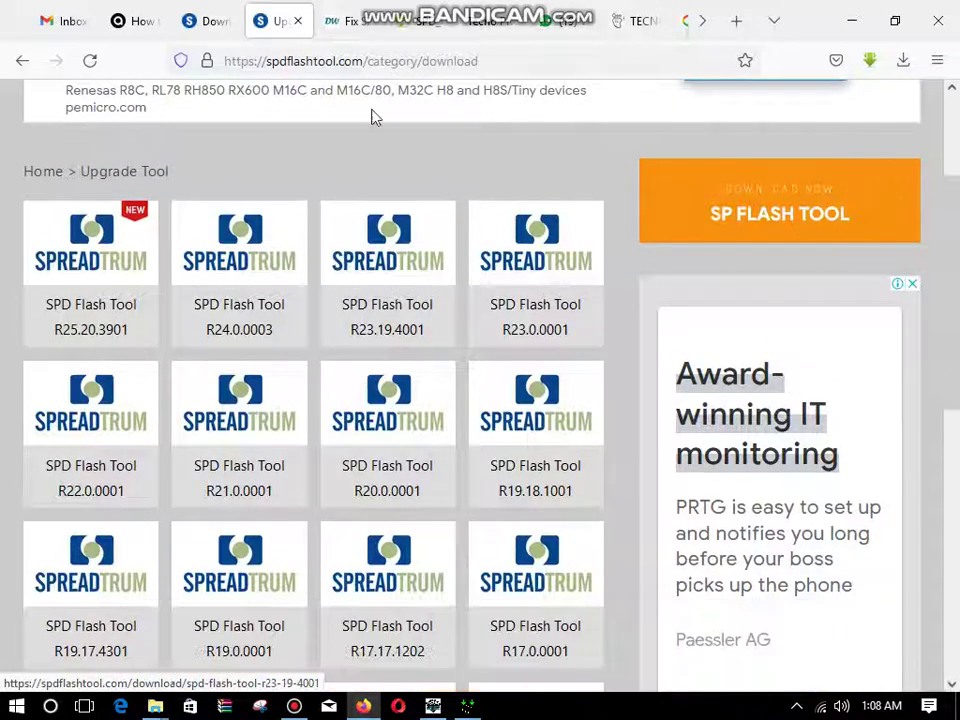
- Start the SPD_Upgrade_Tool_R23.19.4001.zip download on AndroidFileHost and fetch it from the Primary mirror
click(418, 30)
scroll(484, 383, down, 4)
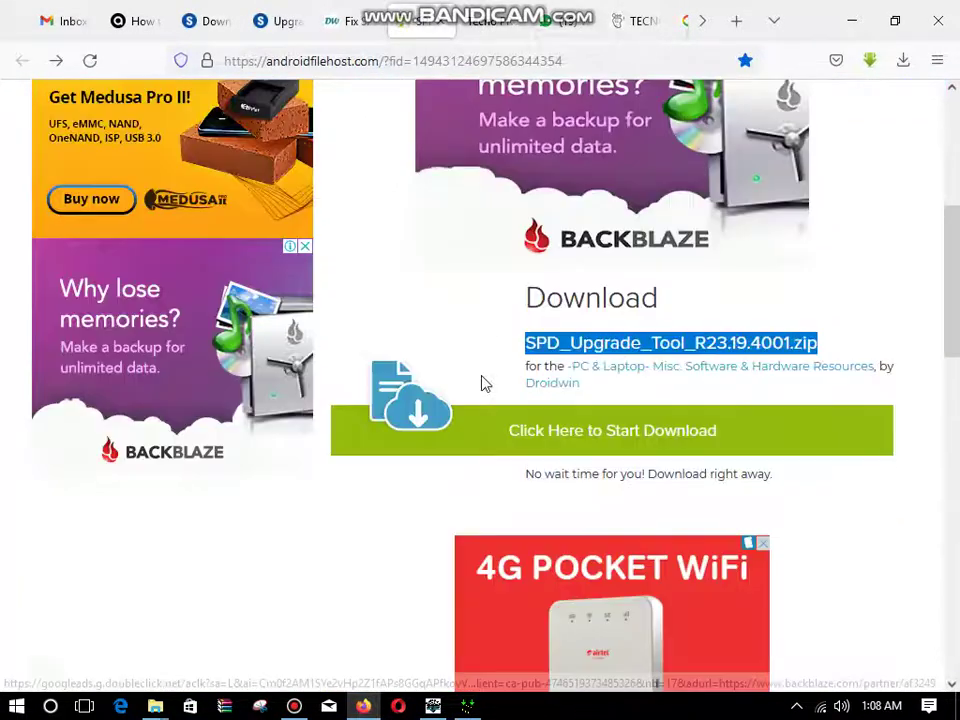
scroll(484, 383, down, 1)
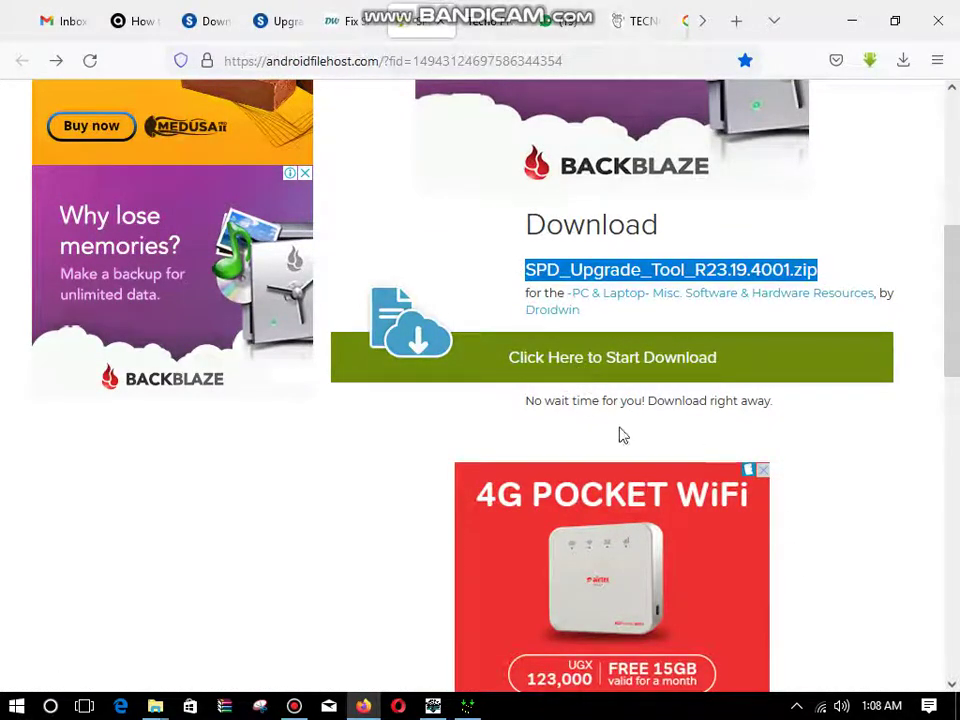
click(615, 358)
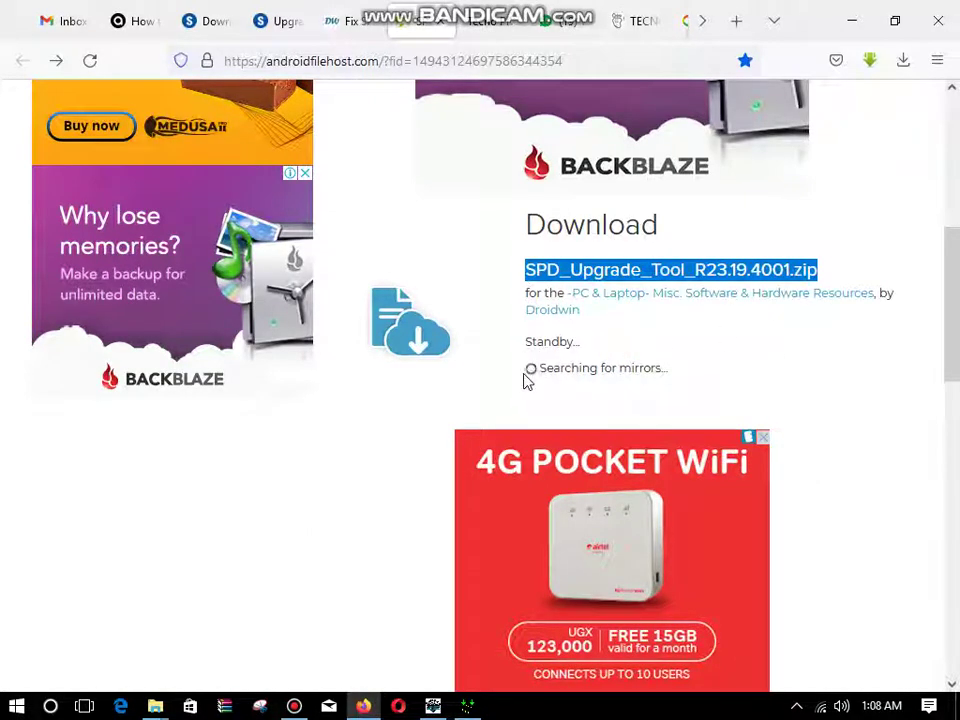
scroll(600, 300, down, 2)
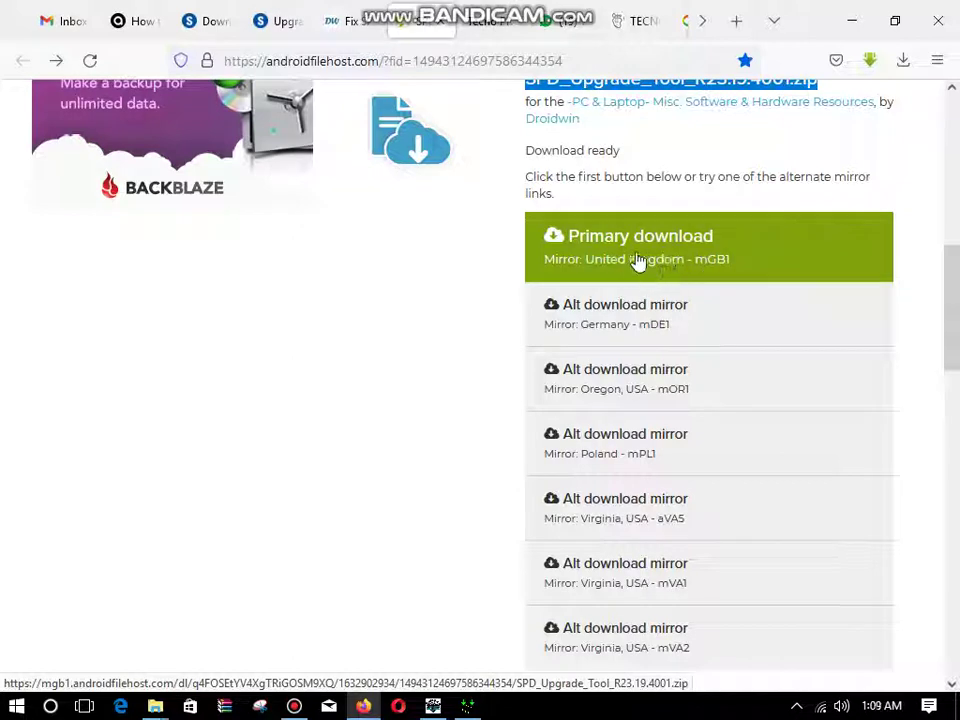
click(650, 257)
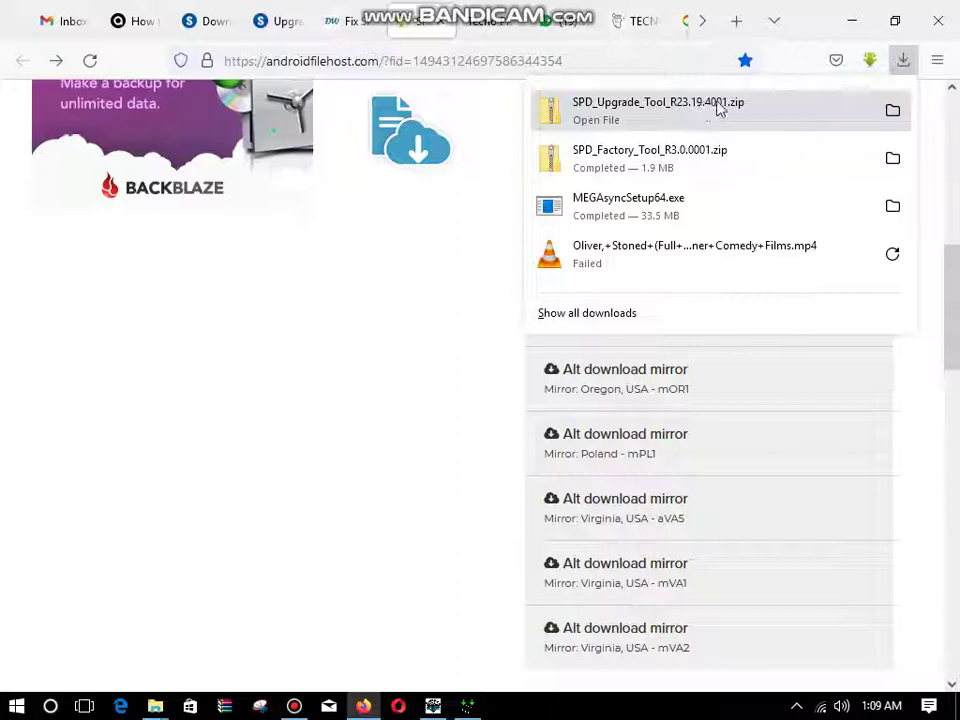
- Show the downloaded zip in Downloads and extract it using its context menu
click(893, 111)
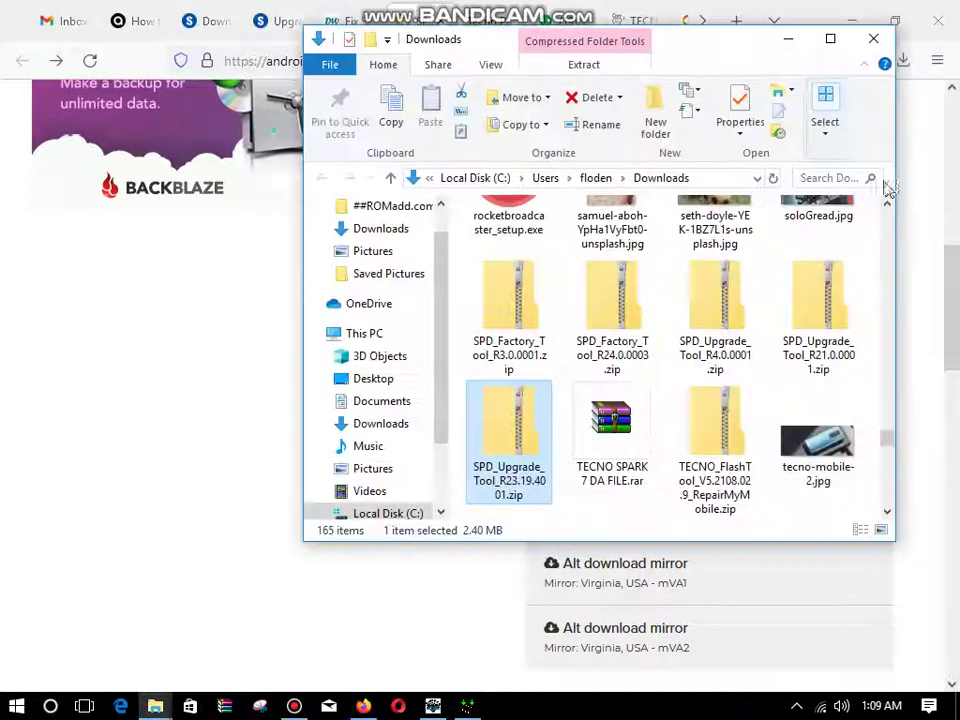
right_click(508, 430)
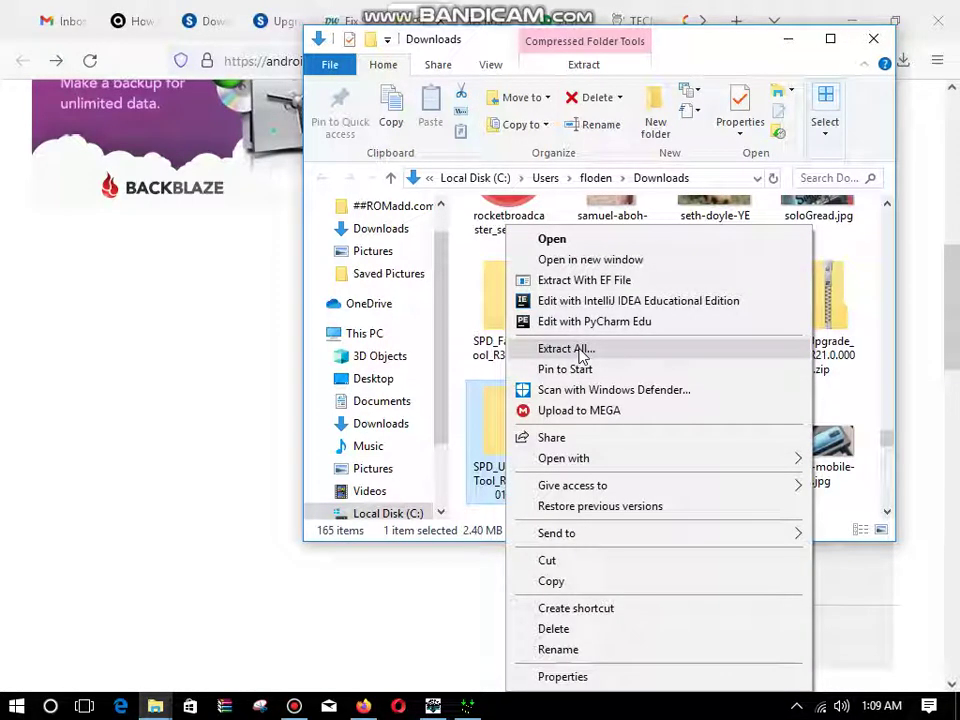
click(806, 390)
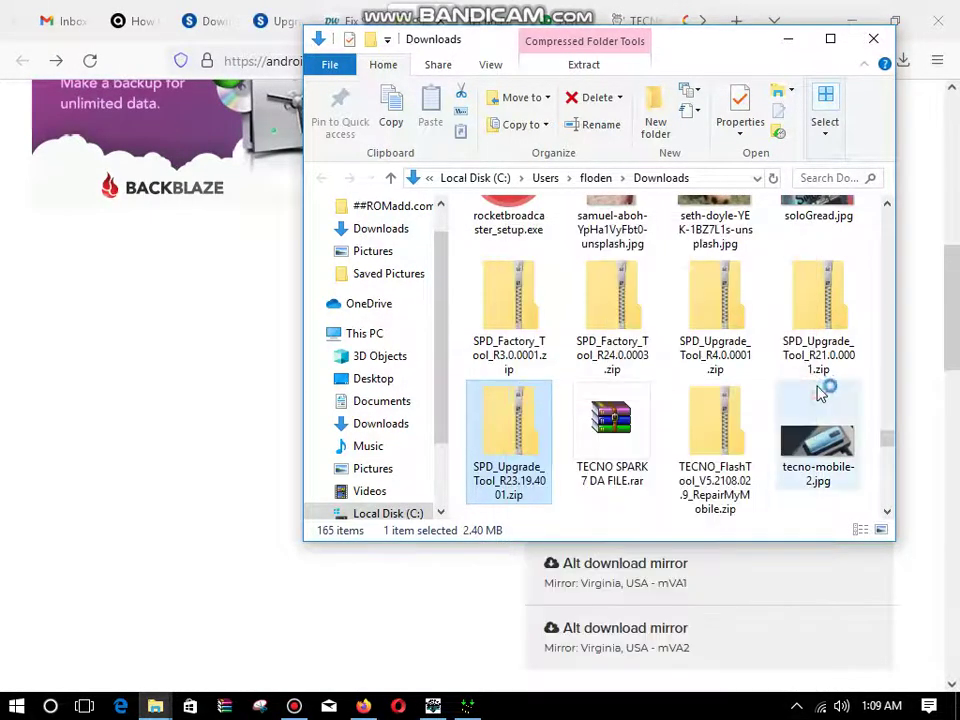
click(937, 16)
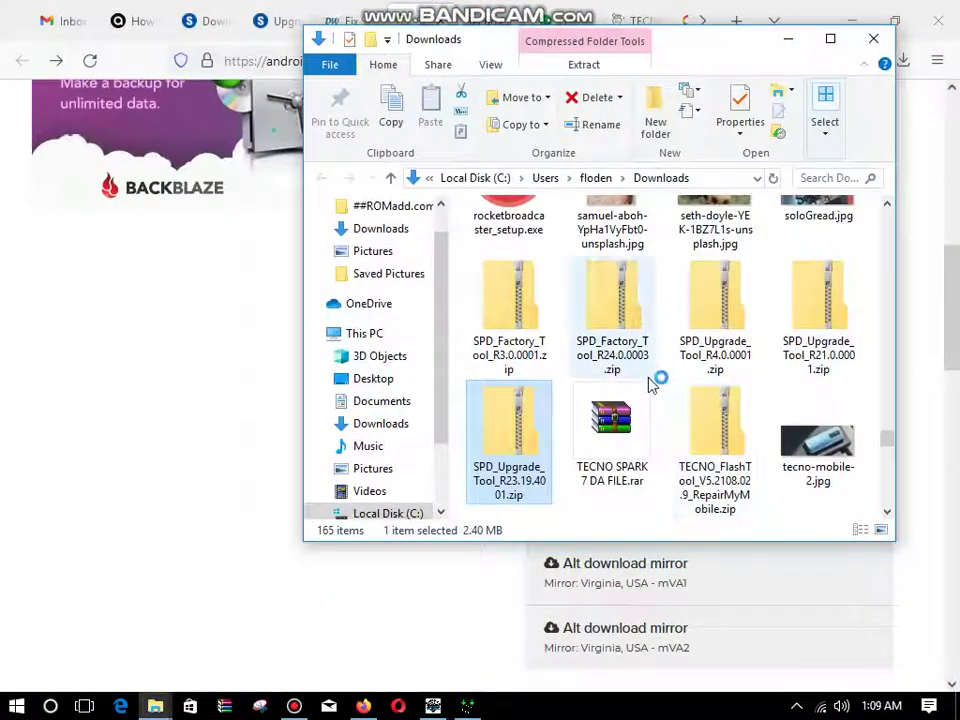
scroll(654, 381, up, 2)
scroll(780, 330, up, 5)
scroll(737, 354, up, 5)
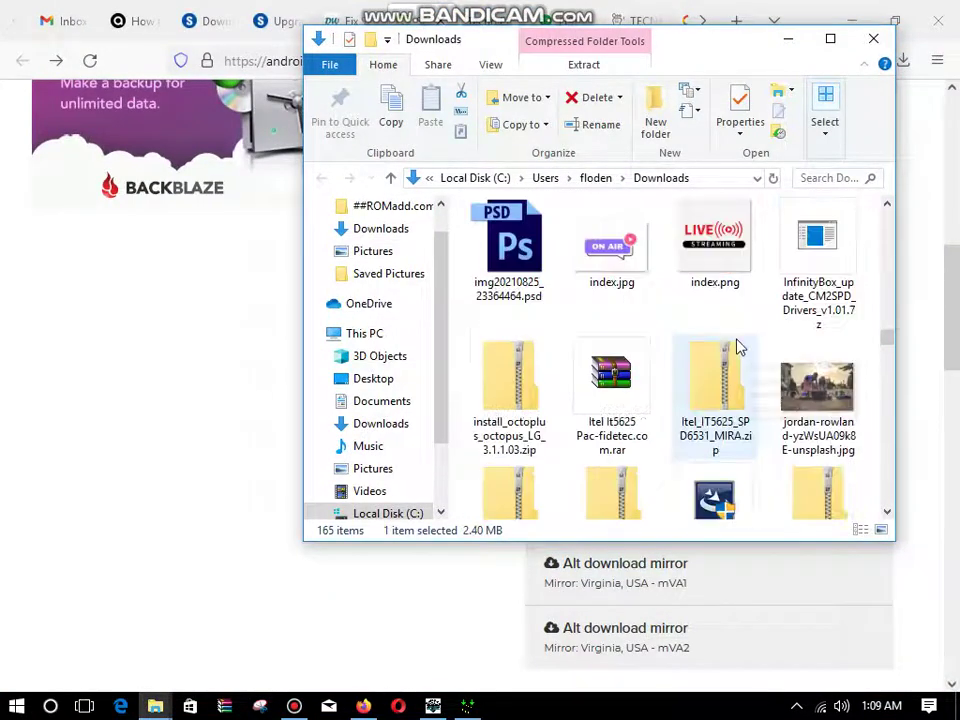
scroll(737, 350, up, 5)
scroll(738, 346, up, 5)
scroll(737, 345, up, 5)
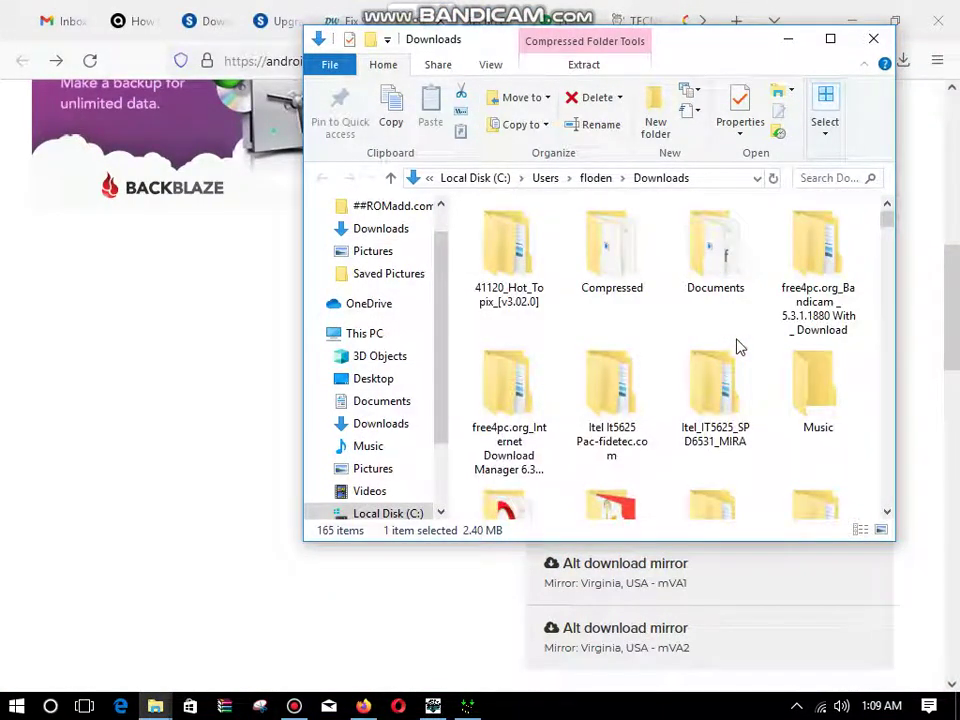
scroll(560, 422, down, 2)
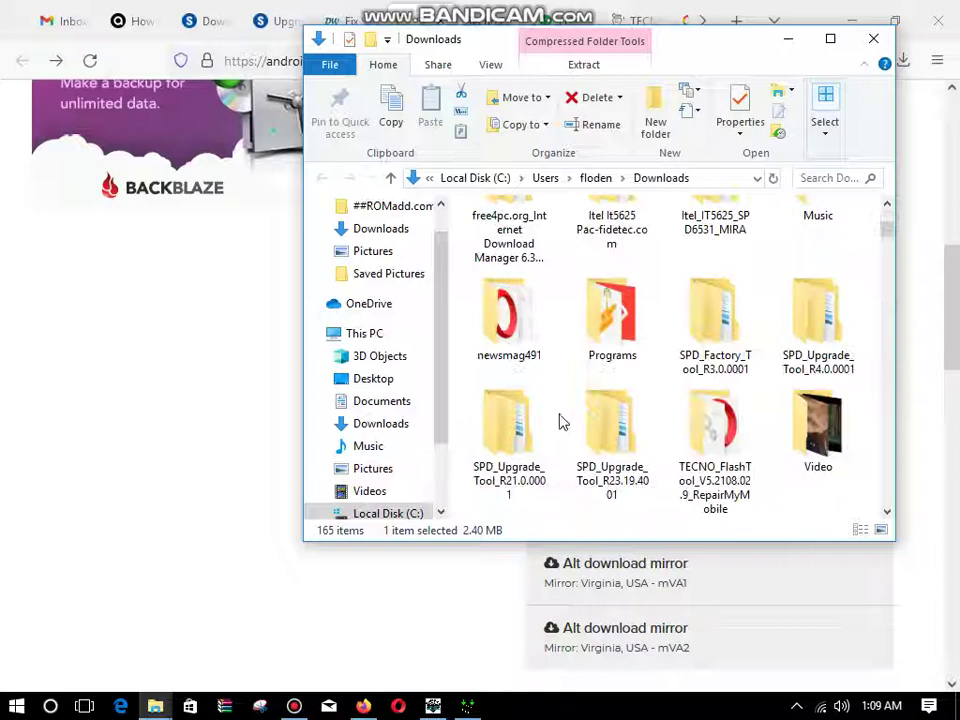
- Open the SPD_Upgrade_Tool_R23.19.4001 folder and run UpgradeDownload, allowing the unverified program
click(600, 458)
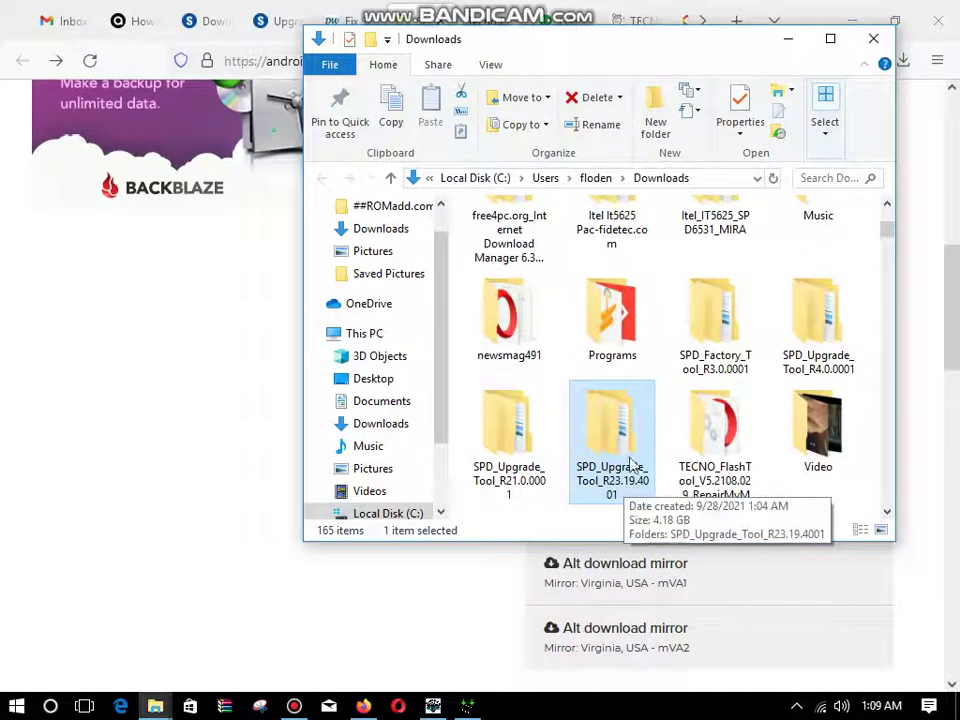
double_click(607, 440)
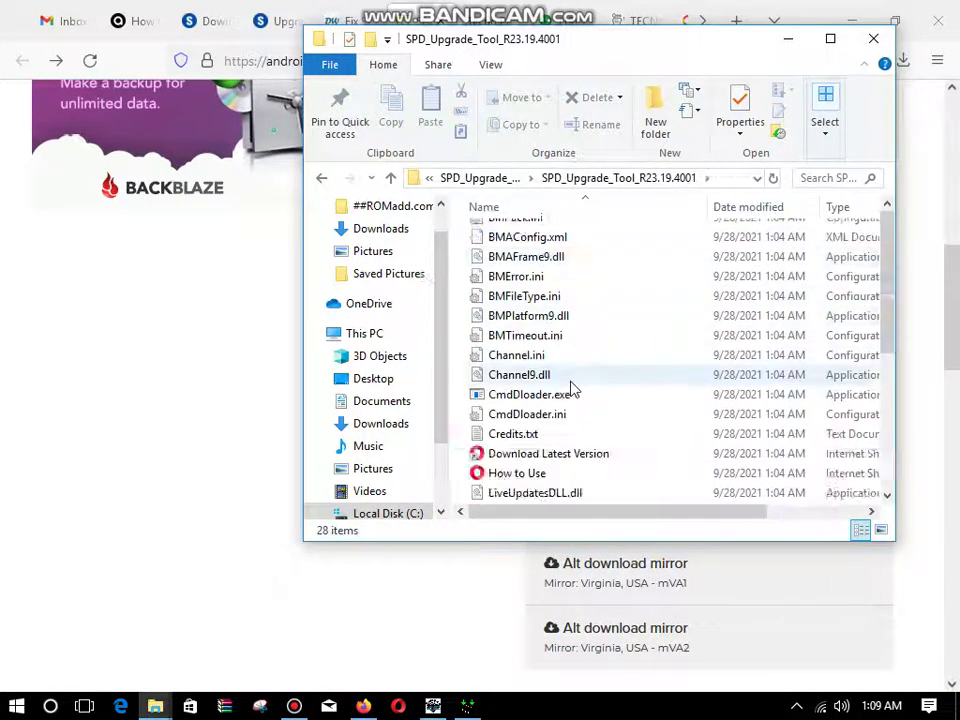
scroll(570, 386, down, 4)
double_click(512, 476)
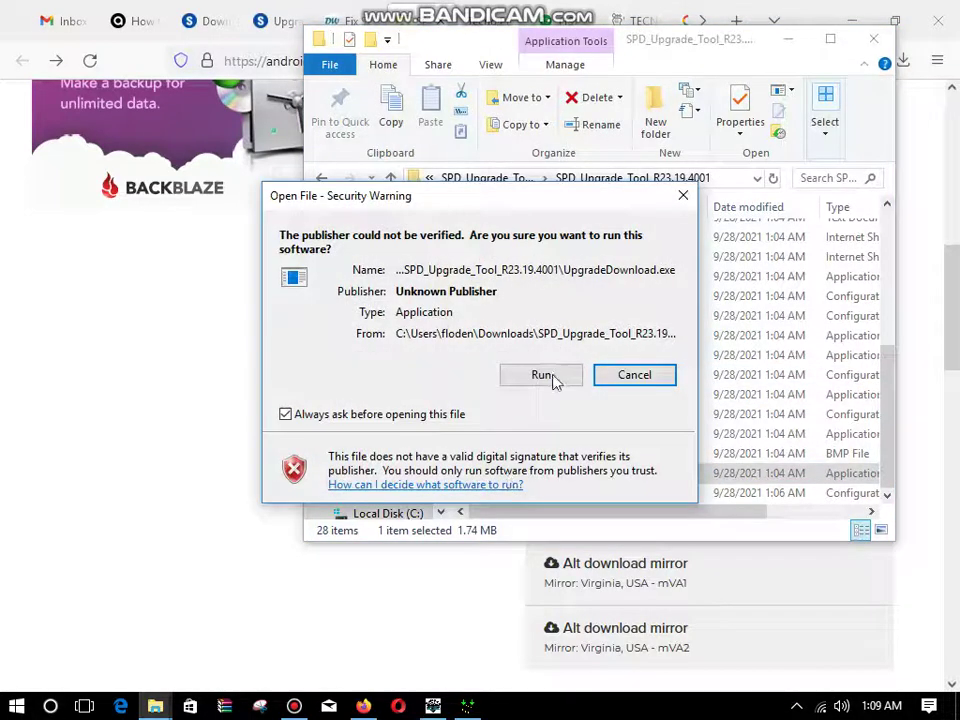
click(551, 378)
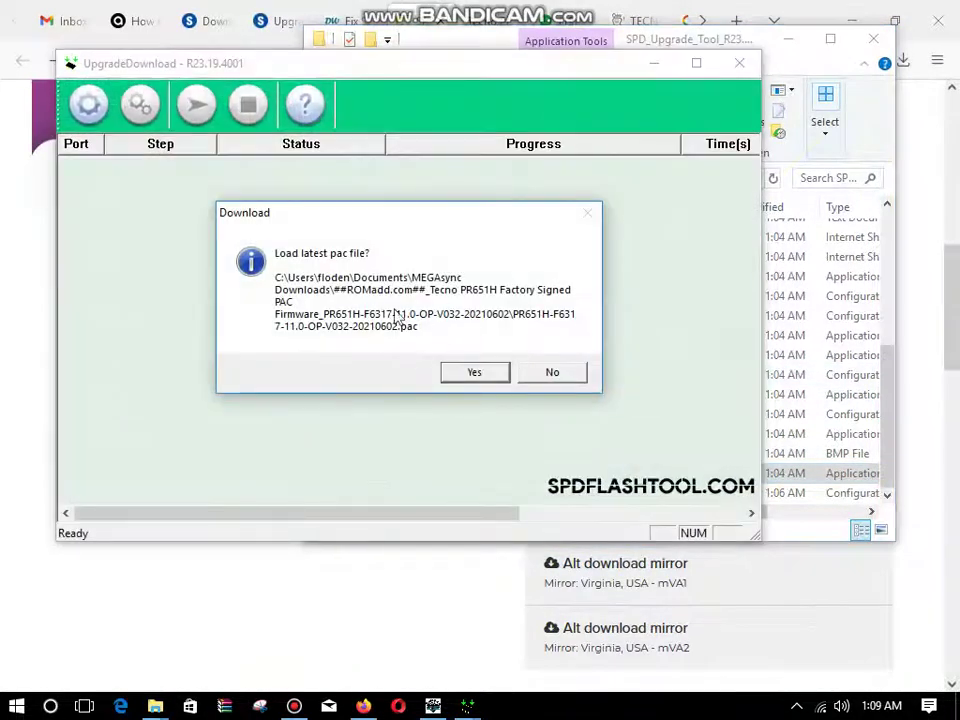
click(557, 372)
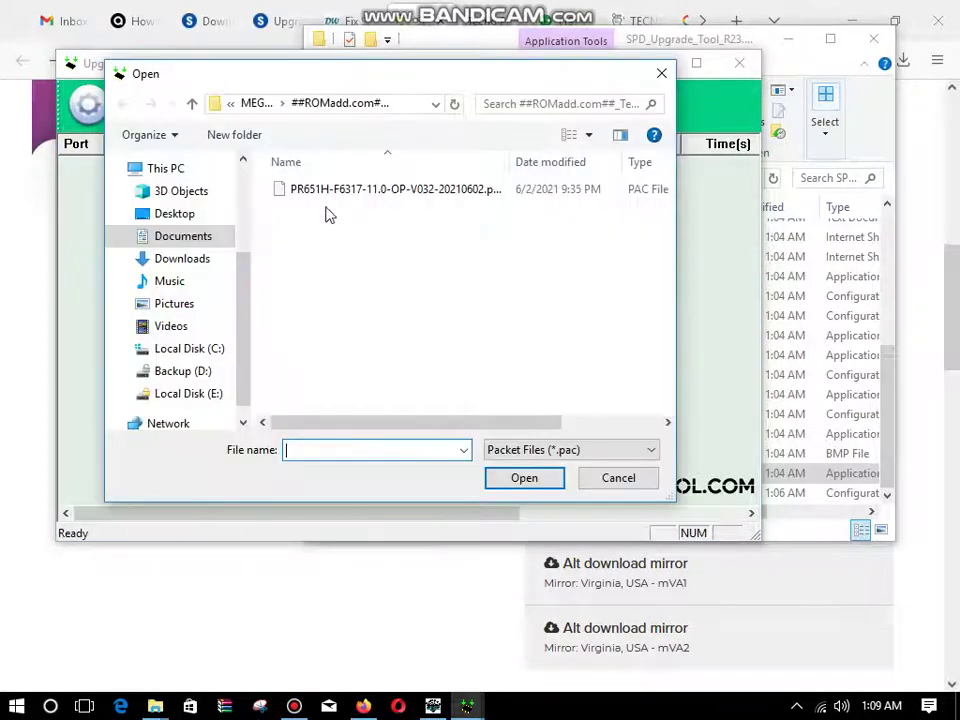
click(312, 190)
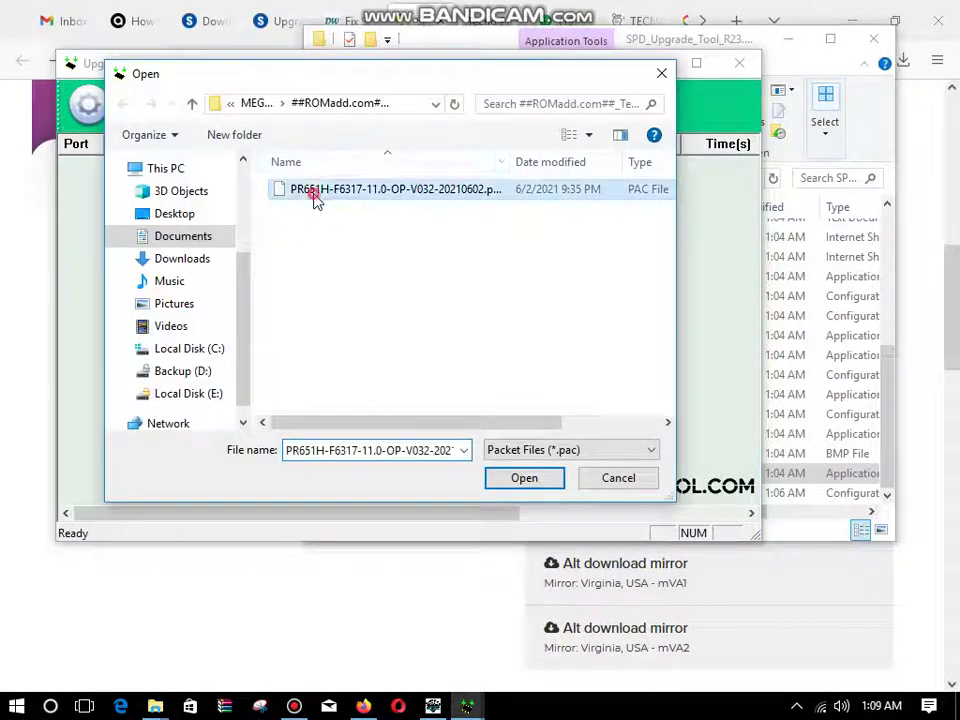
click(500, 484)
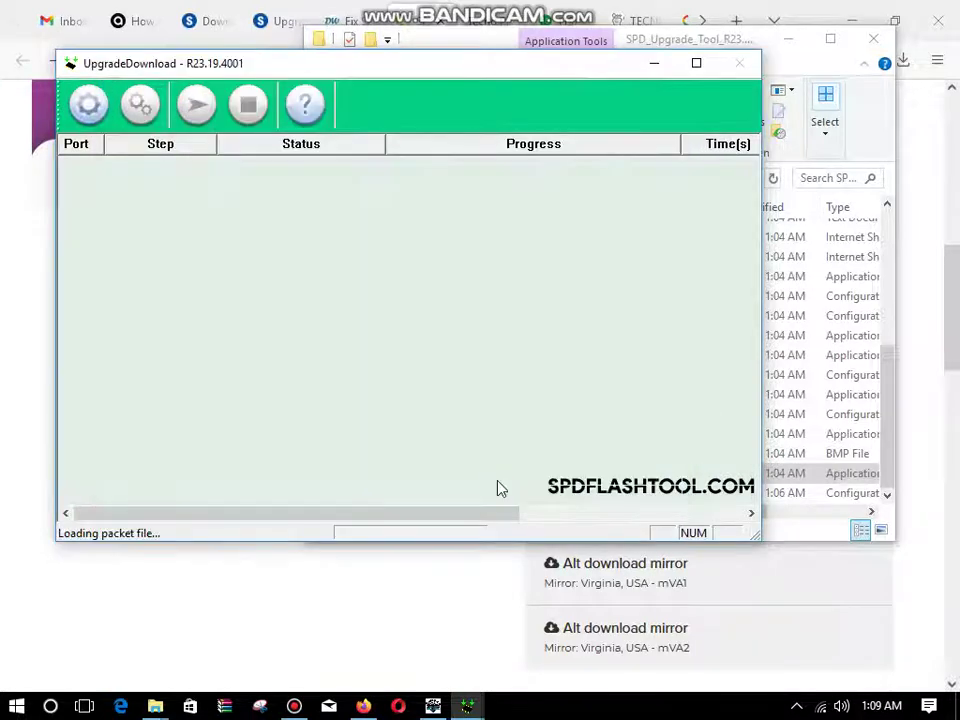